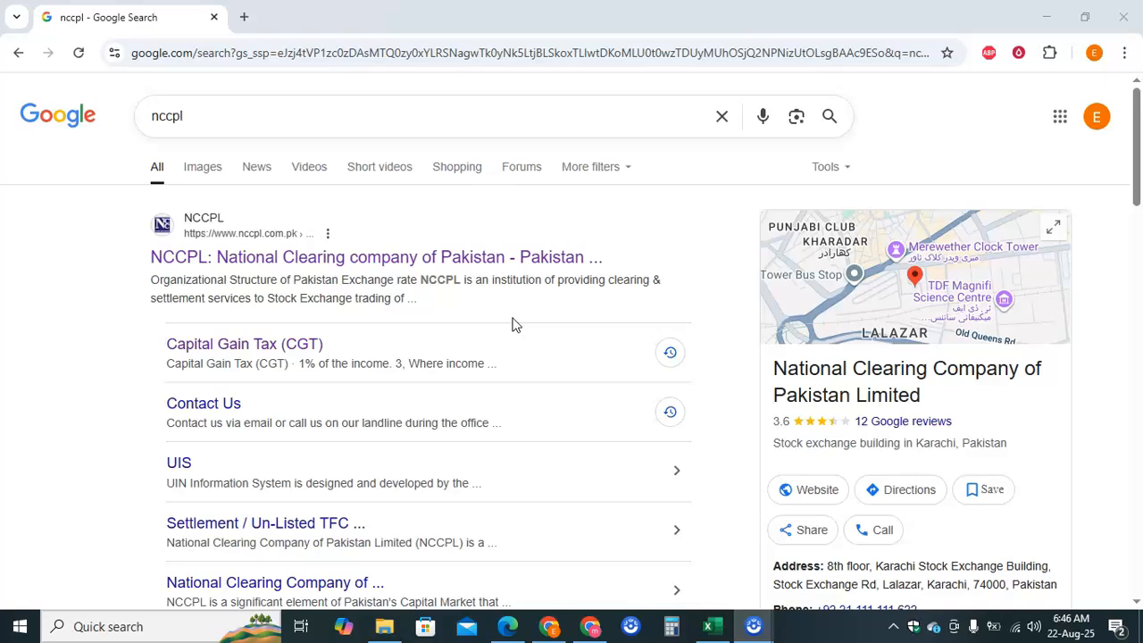
- Open the official NCCPL website and log into the UIN Information System main menu
click(388, 265)
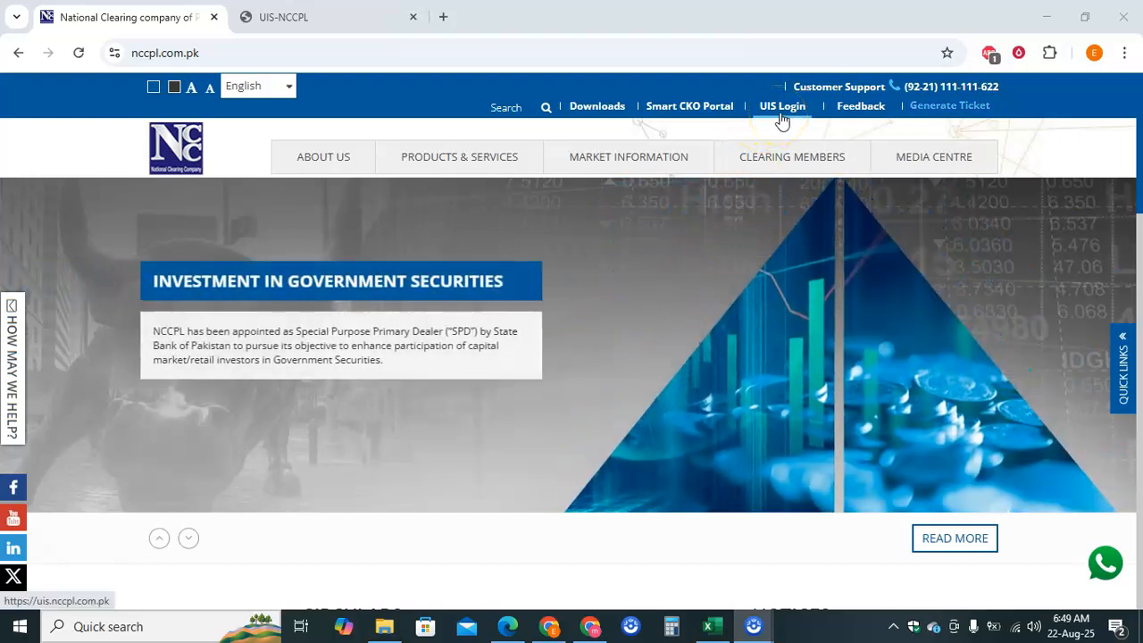
click(318, 18)
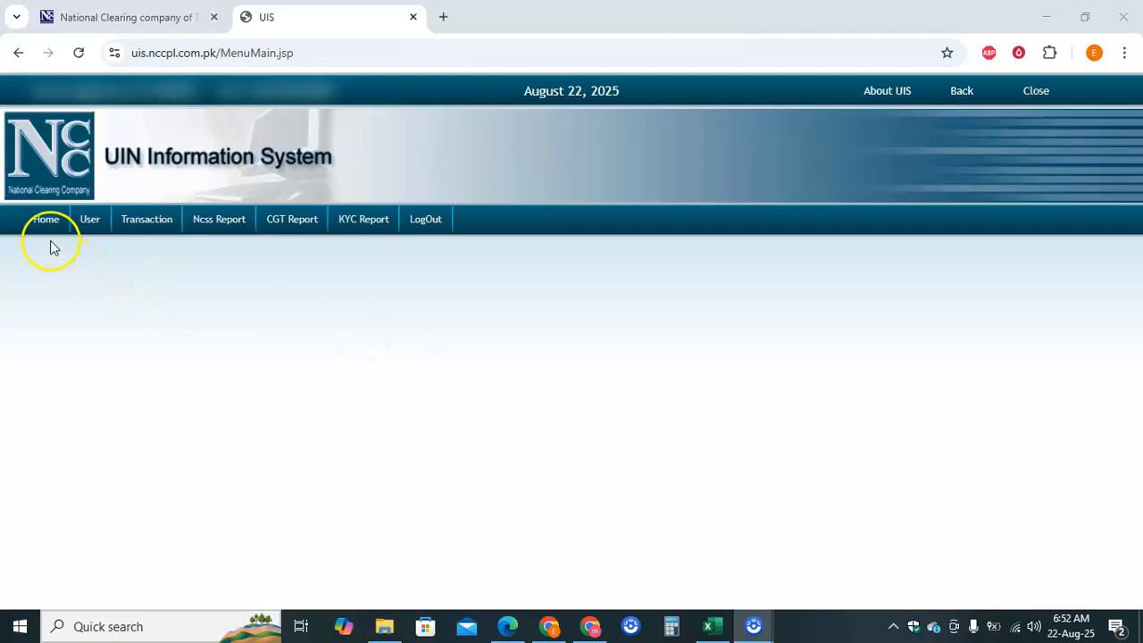
- Open the Annual Certificate report page from the CGT Report menu
mouse_move(83, 234)
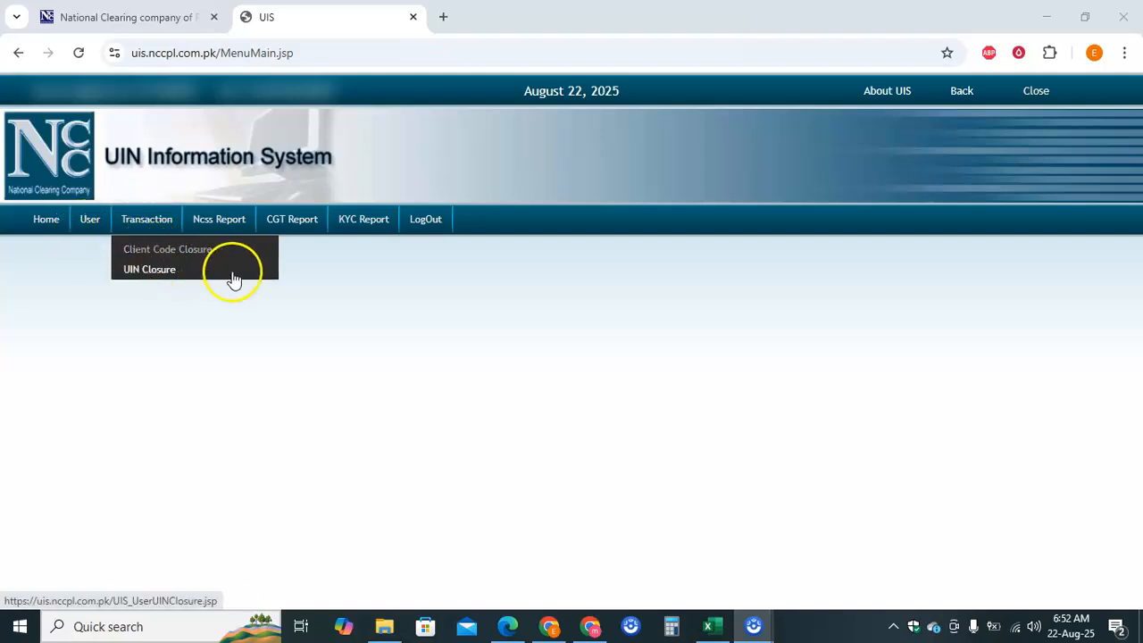
mouse_move(208, 237)
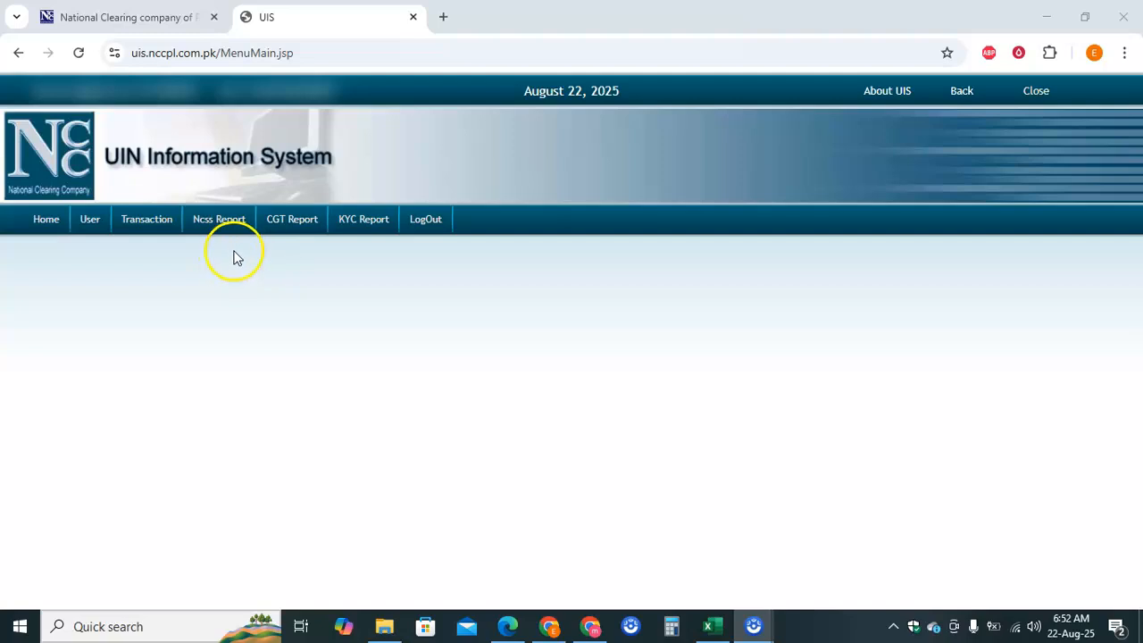
mouse_move(289, 240)
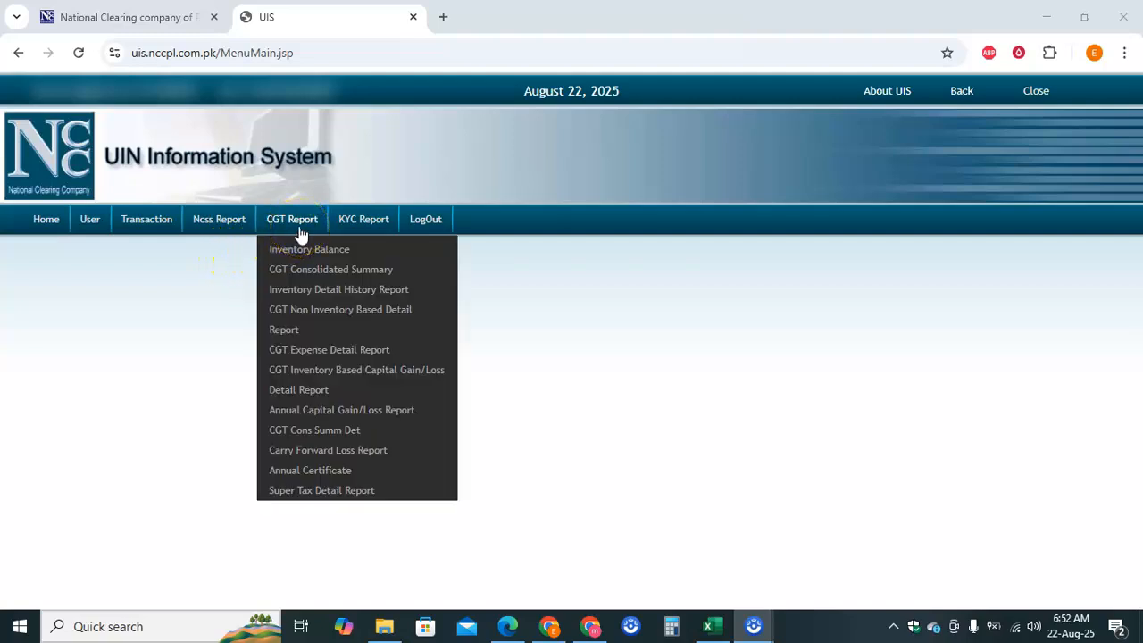
click(318, 475)
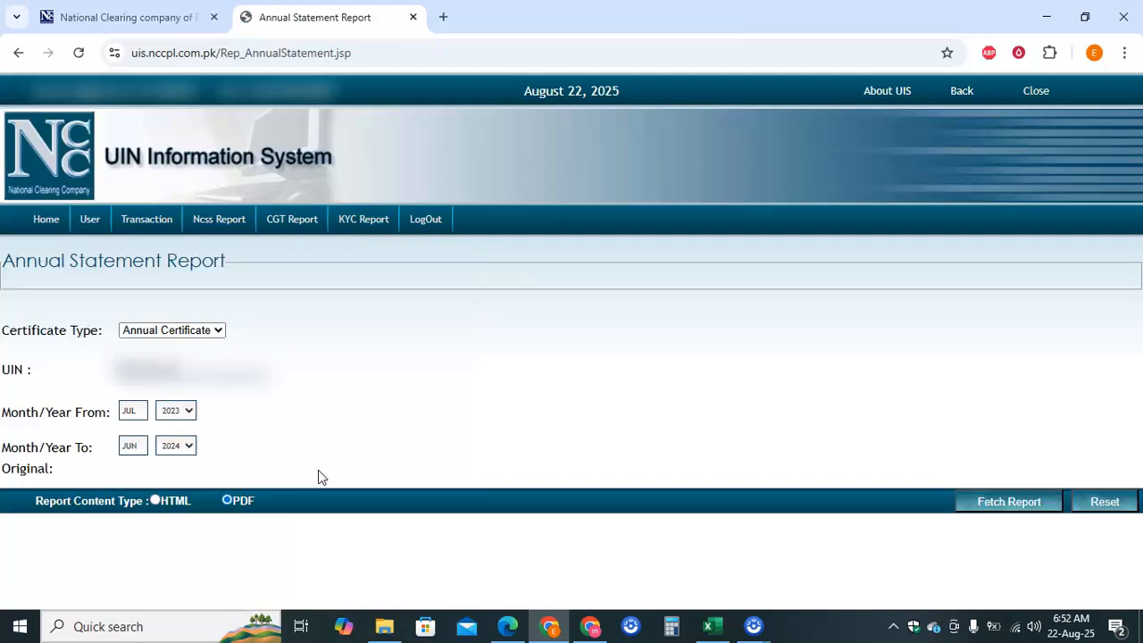
- Fetch the annual certificate for 2024 to 2025 as a PDF report
click(180, 449)
click(170, 489)
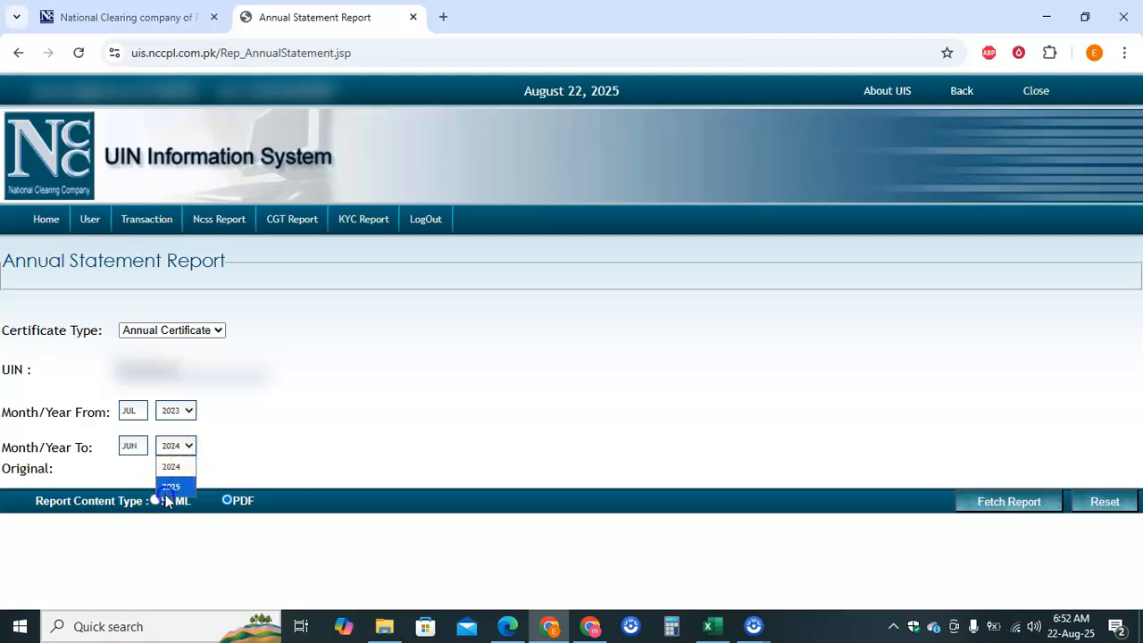
click(189, 413)
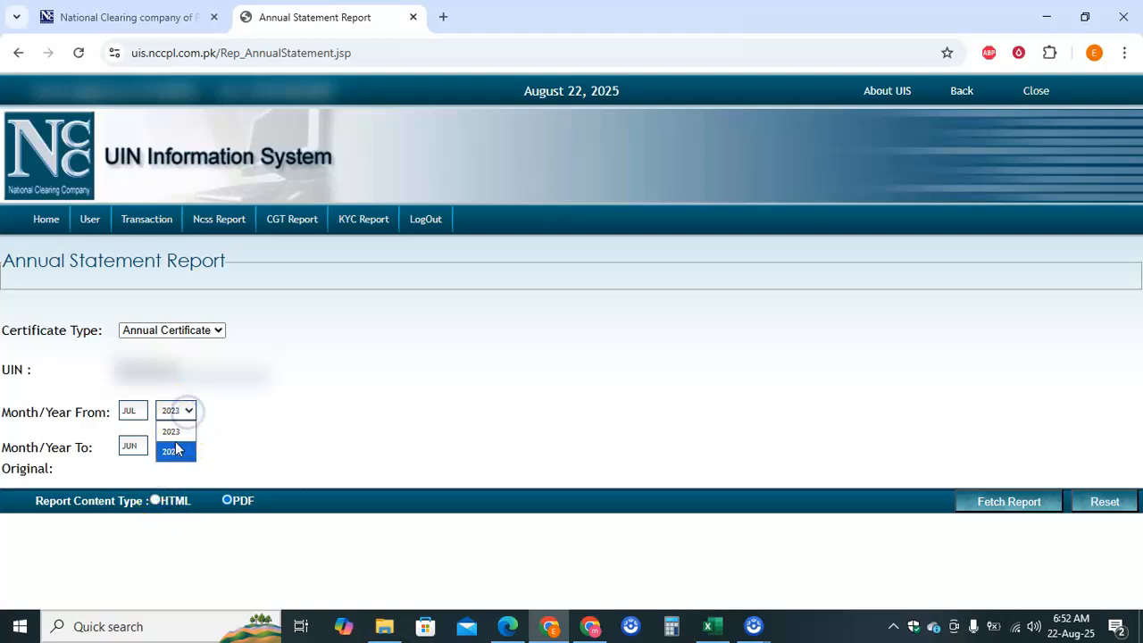
click(178, 449)
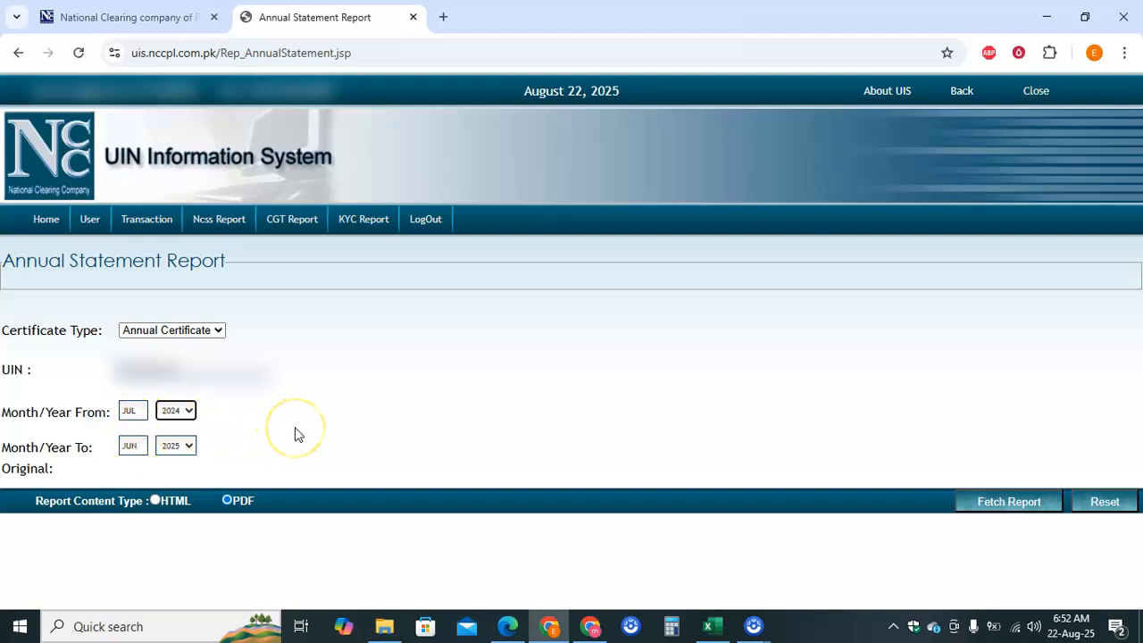
click(188, 410)
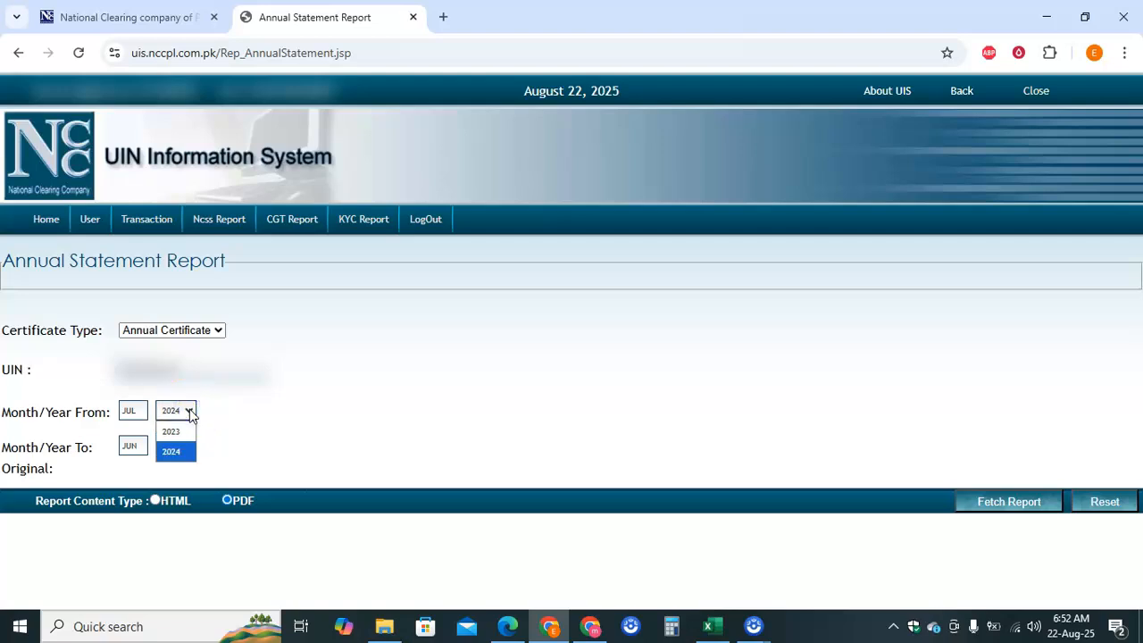
click(189, 411)
click(294, 429)
click(251, 490)
click(237, 501)
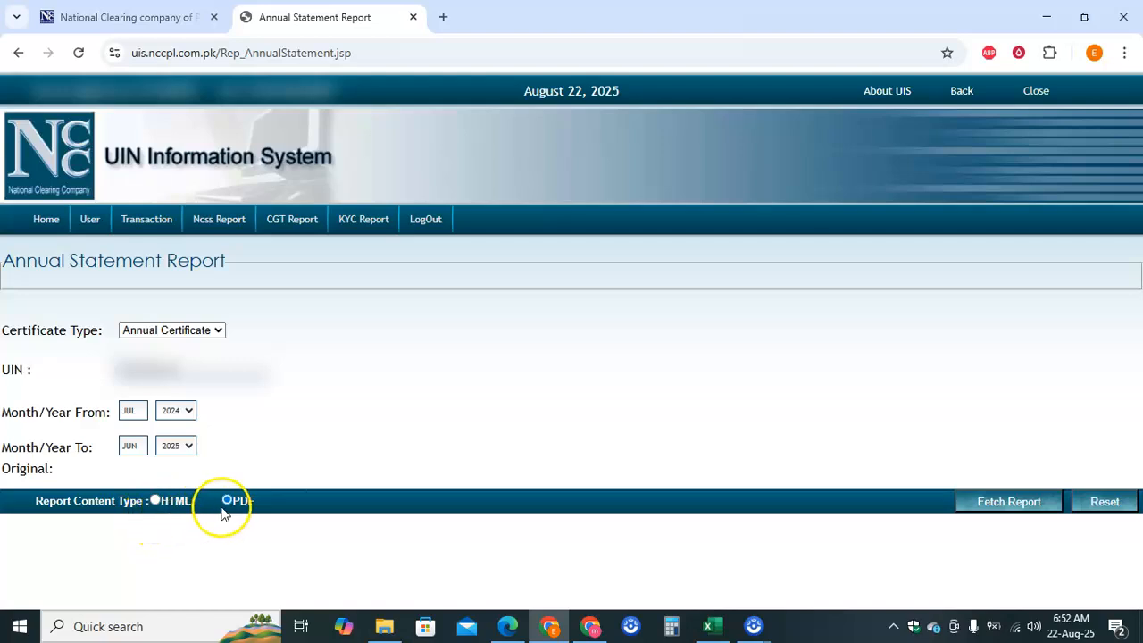
click(994, 503)
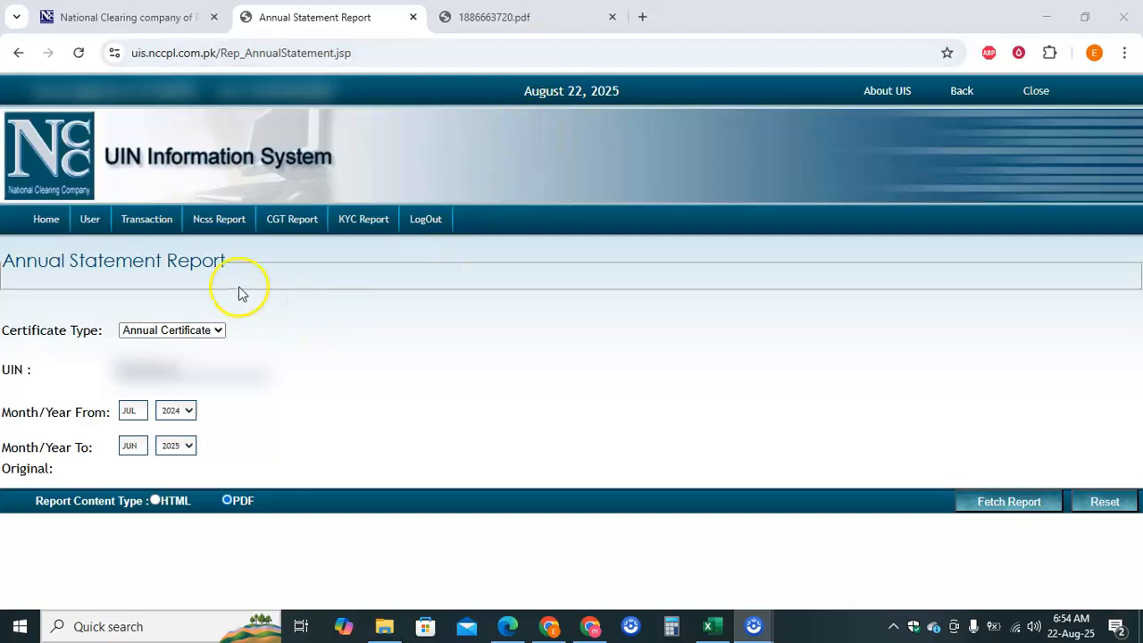
- Open the Inventory Detail History Report from the CGT Report menu
mouse_move(289, 222)
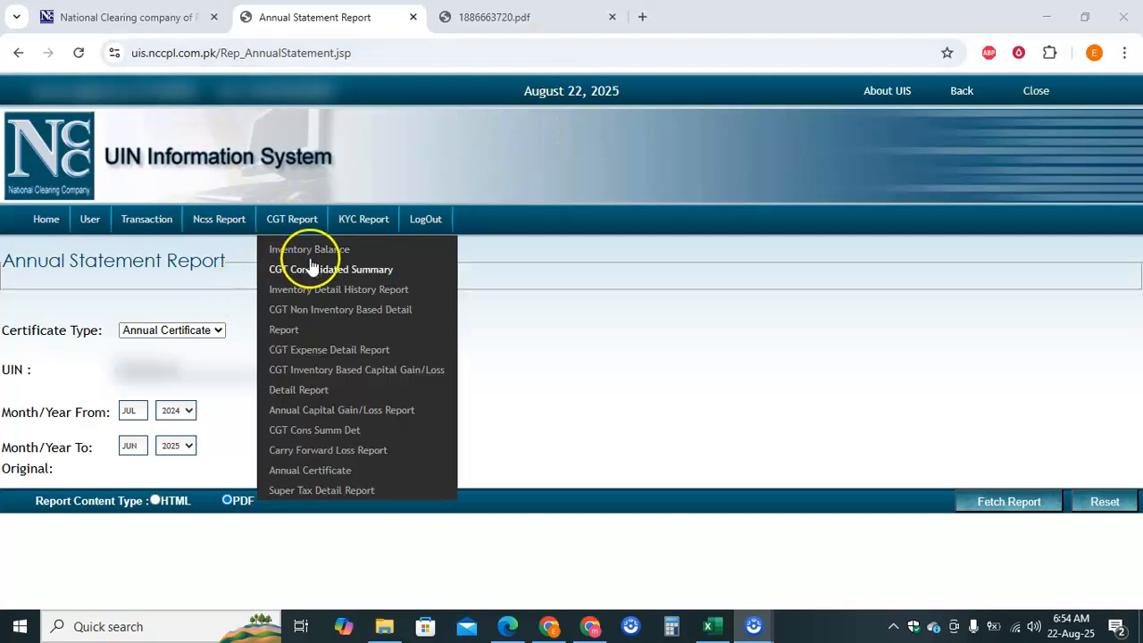
click(341, 295)
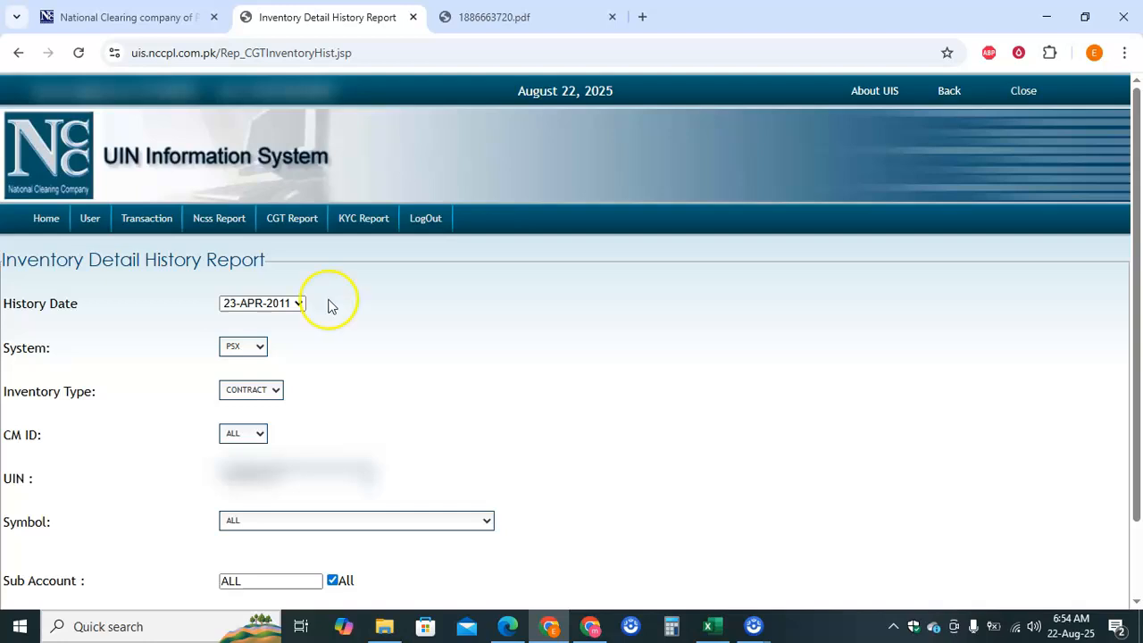
- Set the History Date to 30-JUN-2025 and keep PSX as the trading system
click(291, 305)
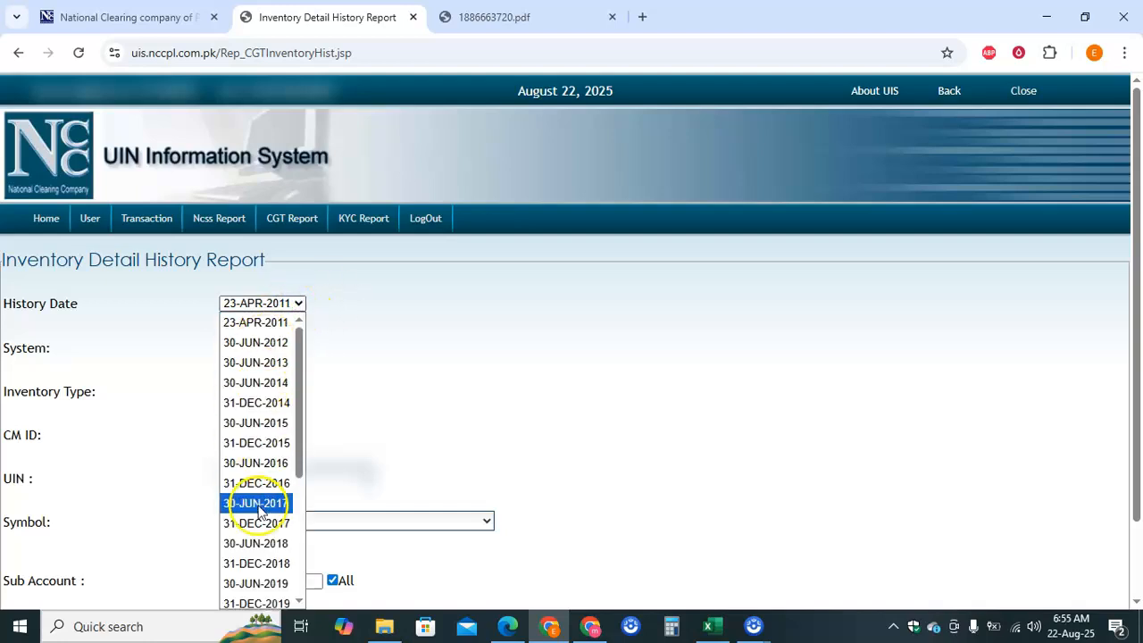
scroll(255, 510, down, 3)
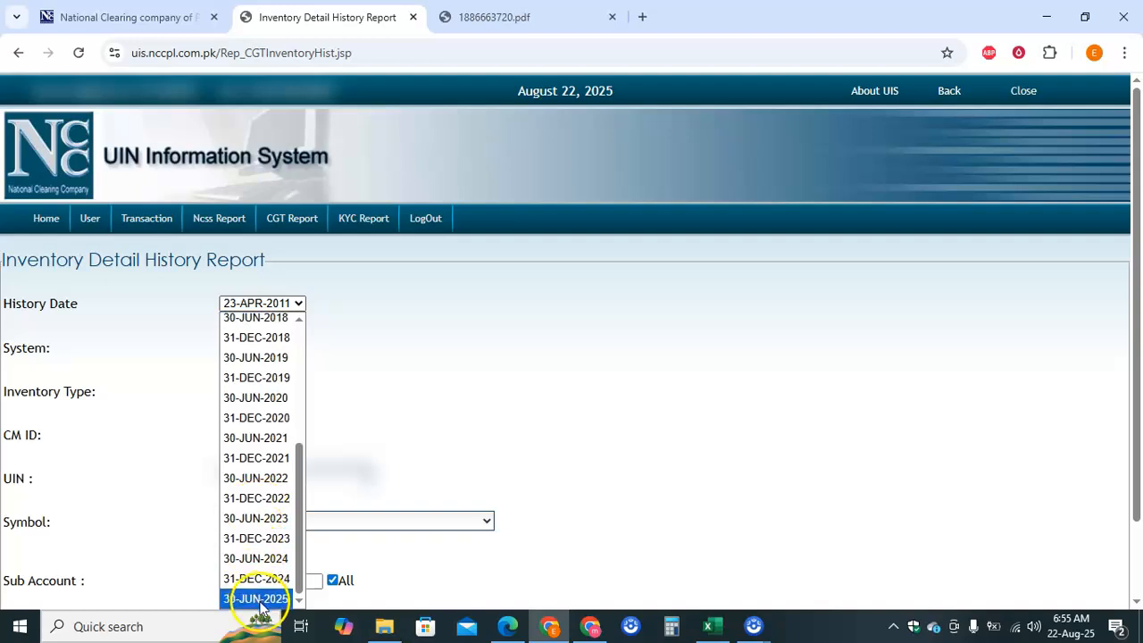
click(259, 603)
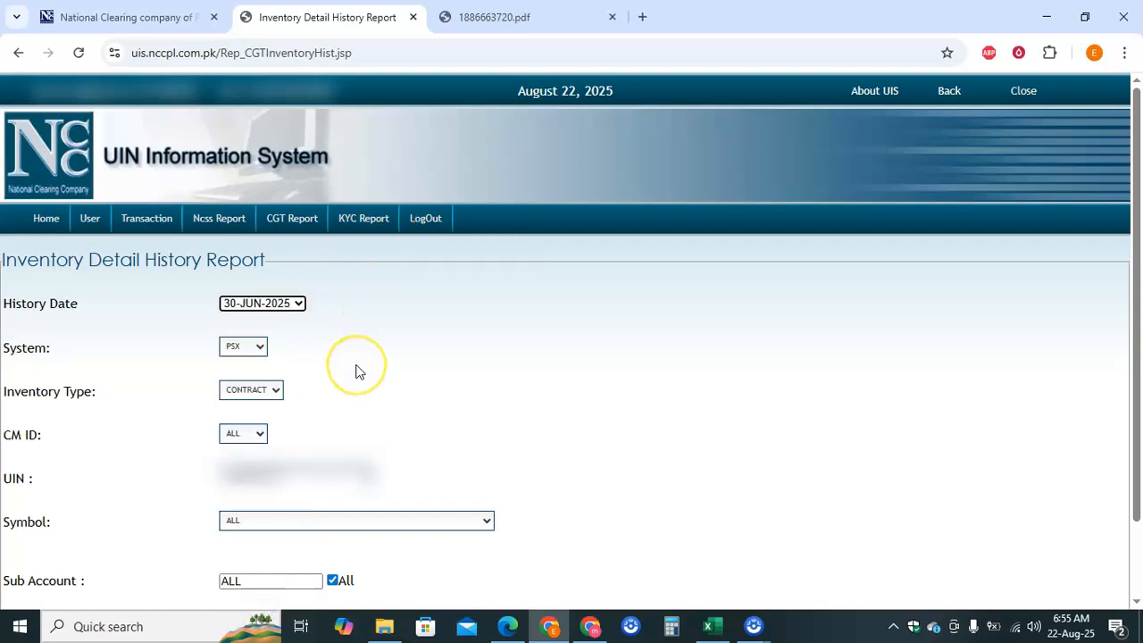
scroll(355, 370, down, 2)
click(294, 235)
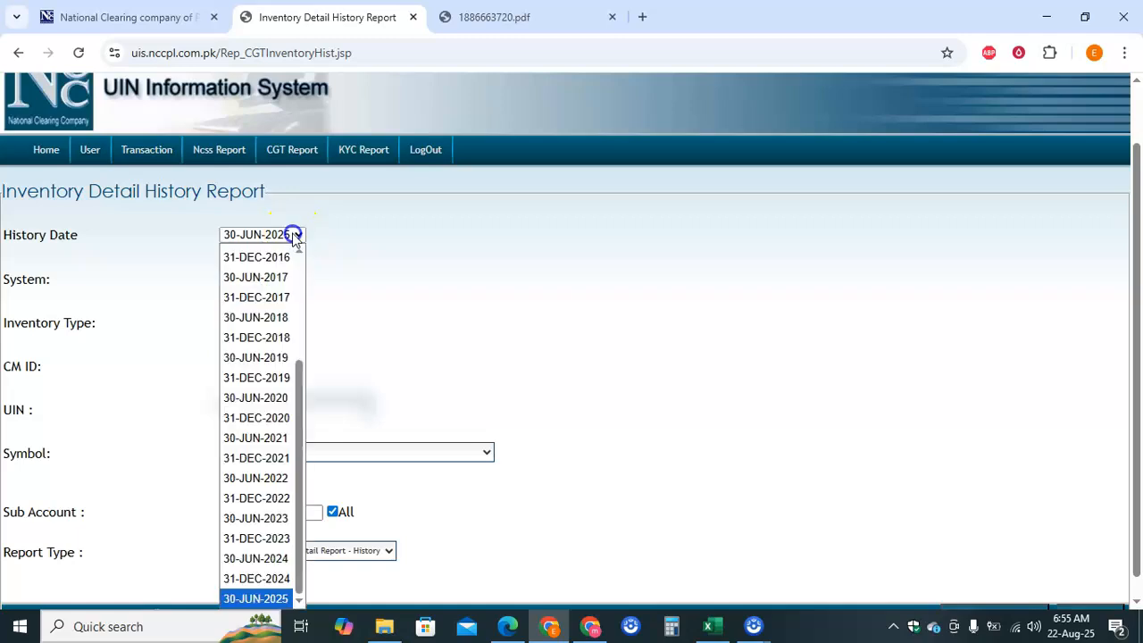
click(294, 234)
click(331, 293)
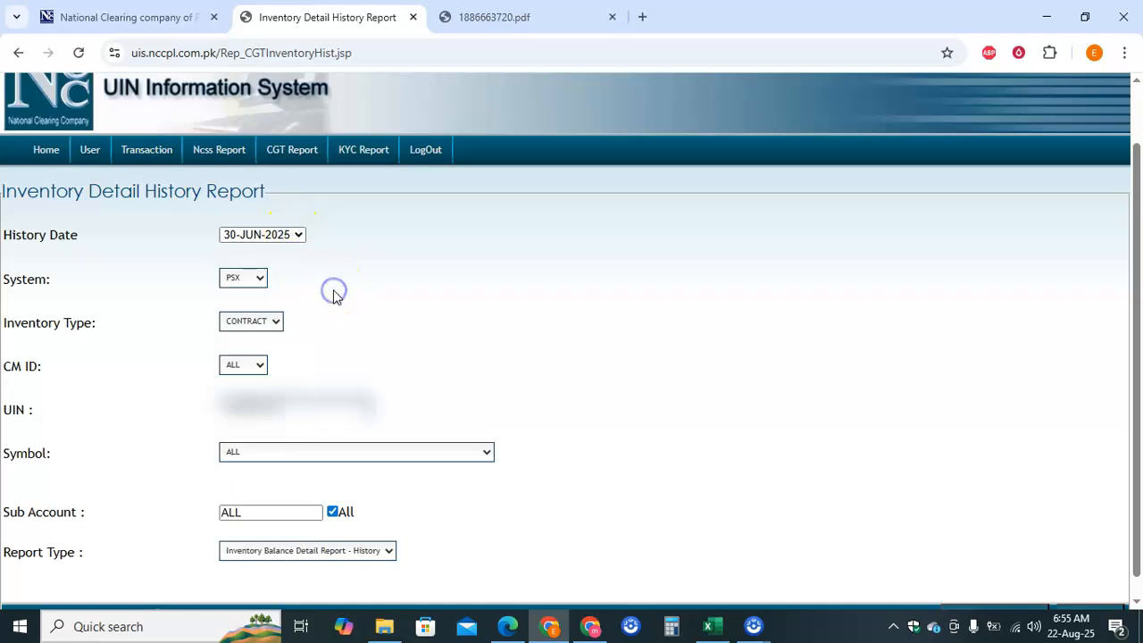
click(258, 284)
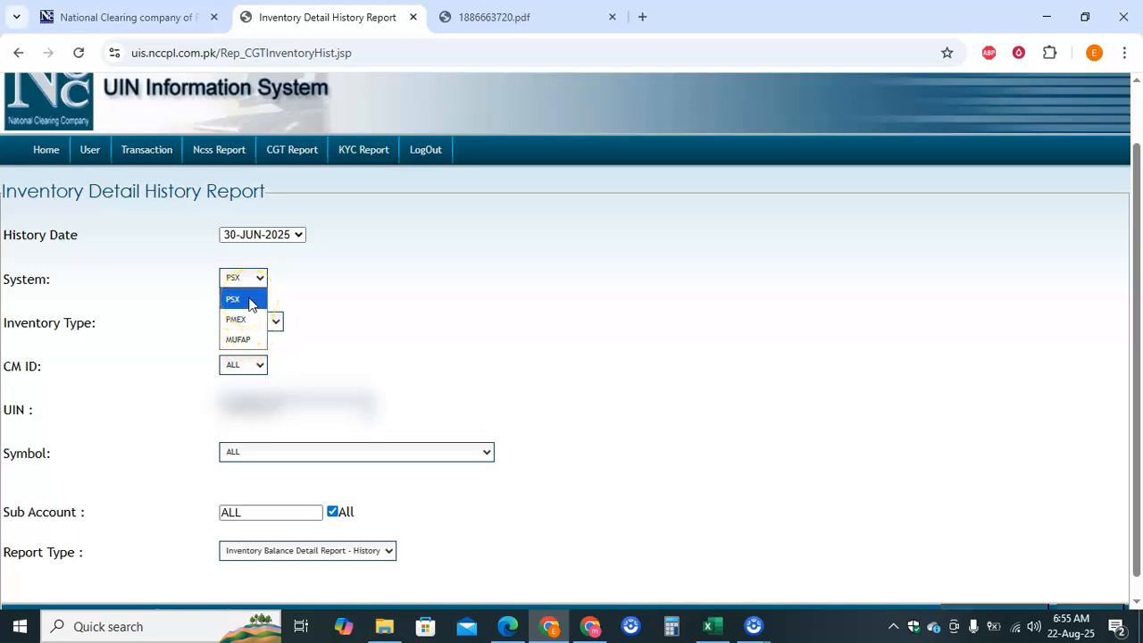
click(250, 305)
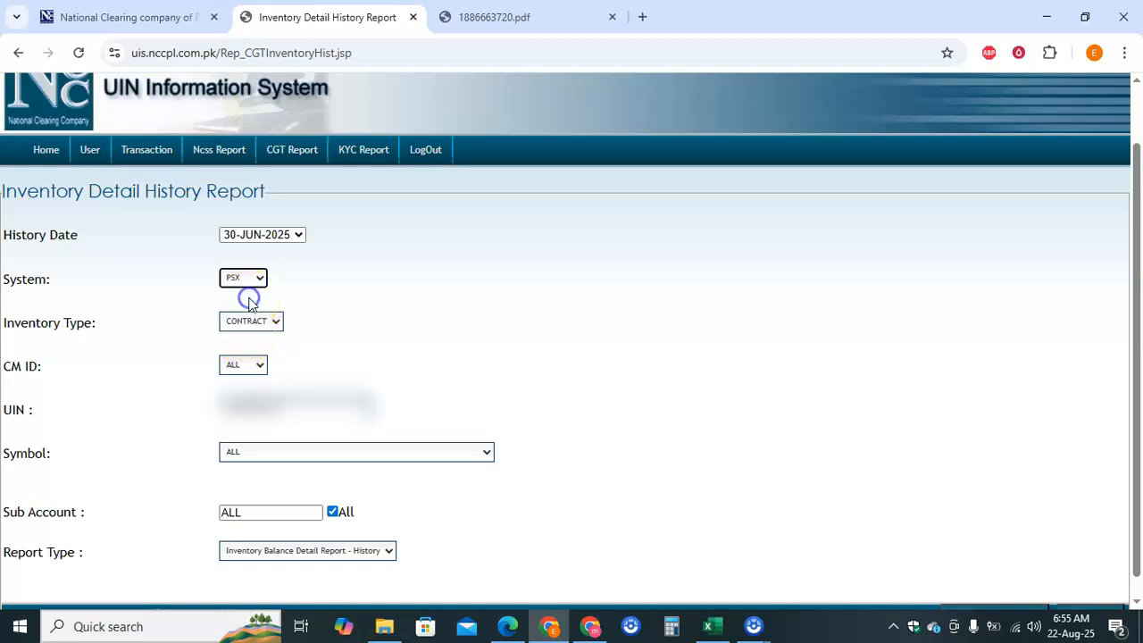
scroll(315, 304, down, 1)
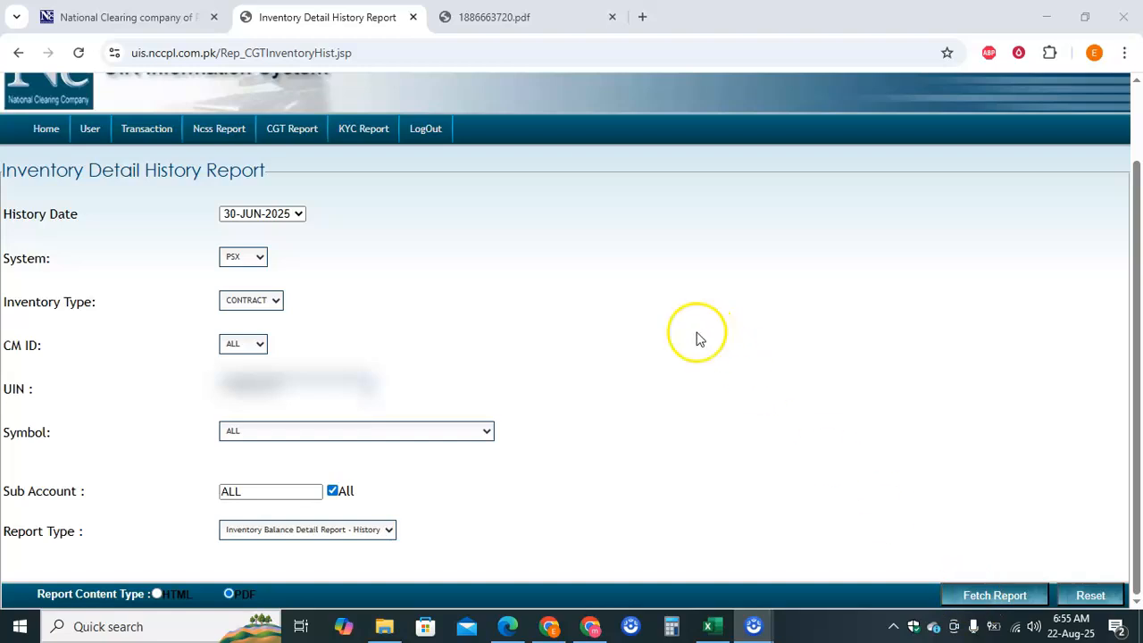
- Change the inventory report's trading system from PSX to MUFAP
click(256, 259)
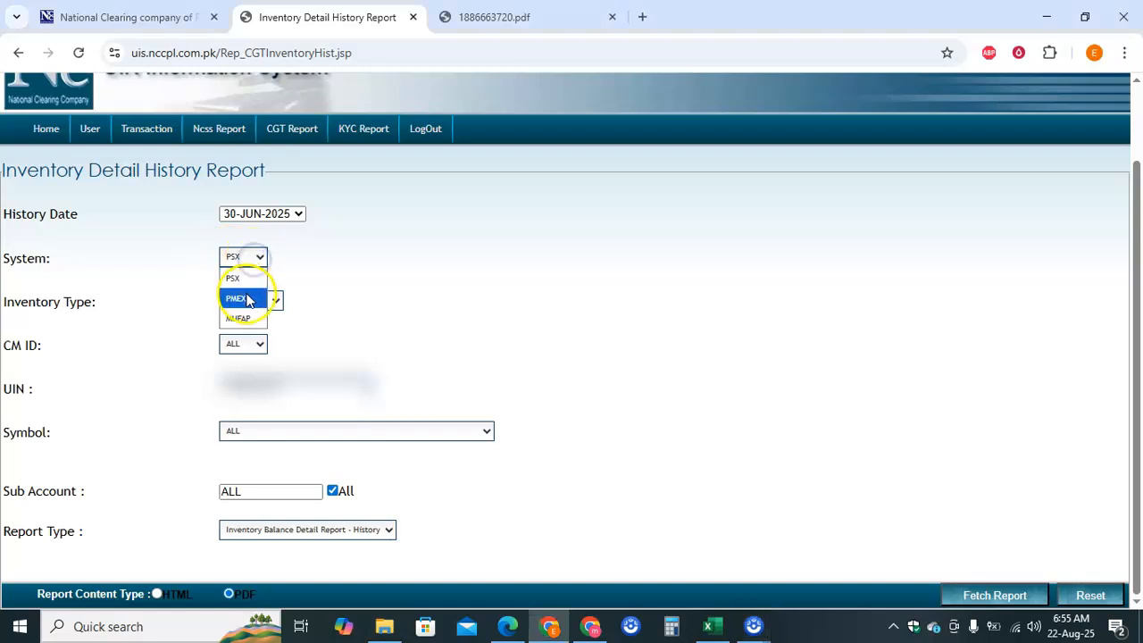
click(246, 320)
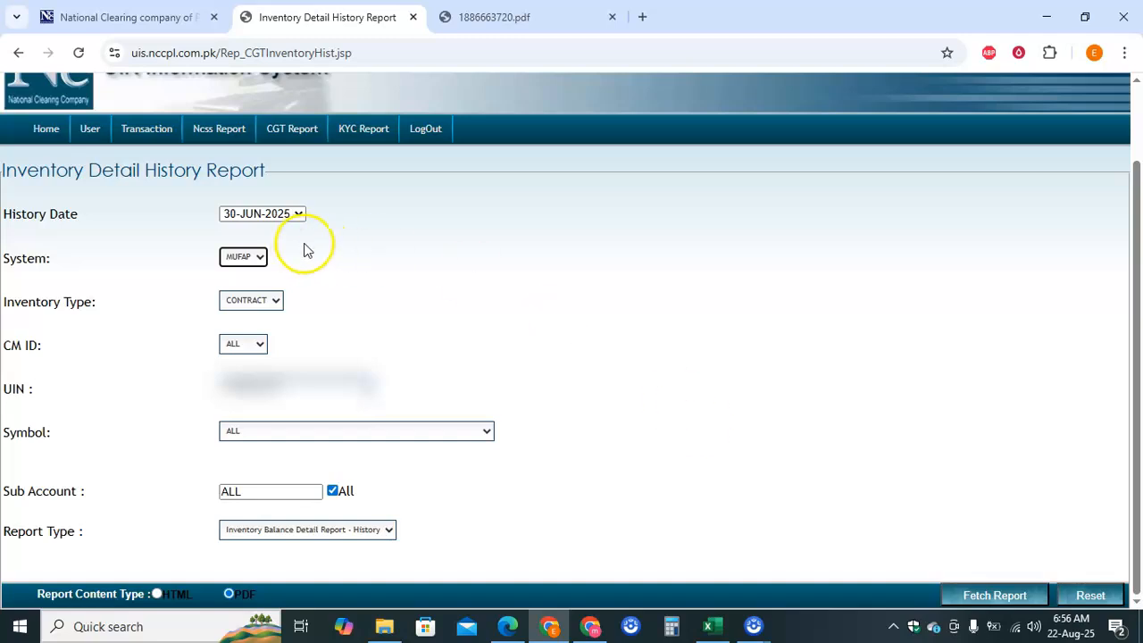
click(251, 263)
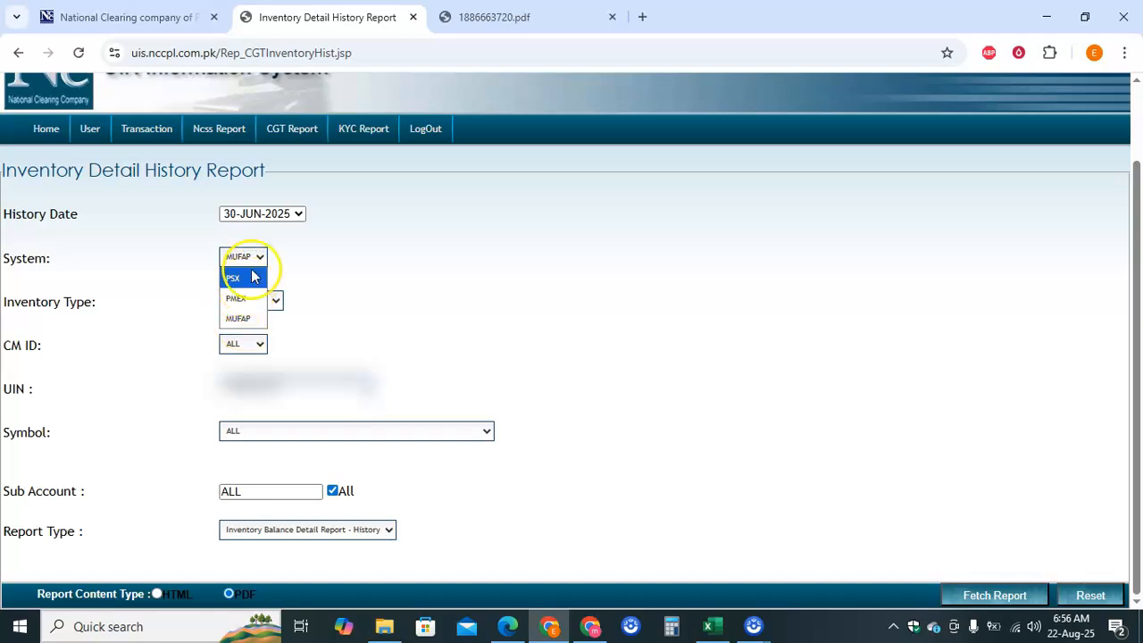
click(254, 260)
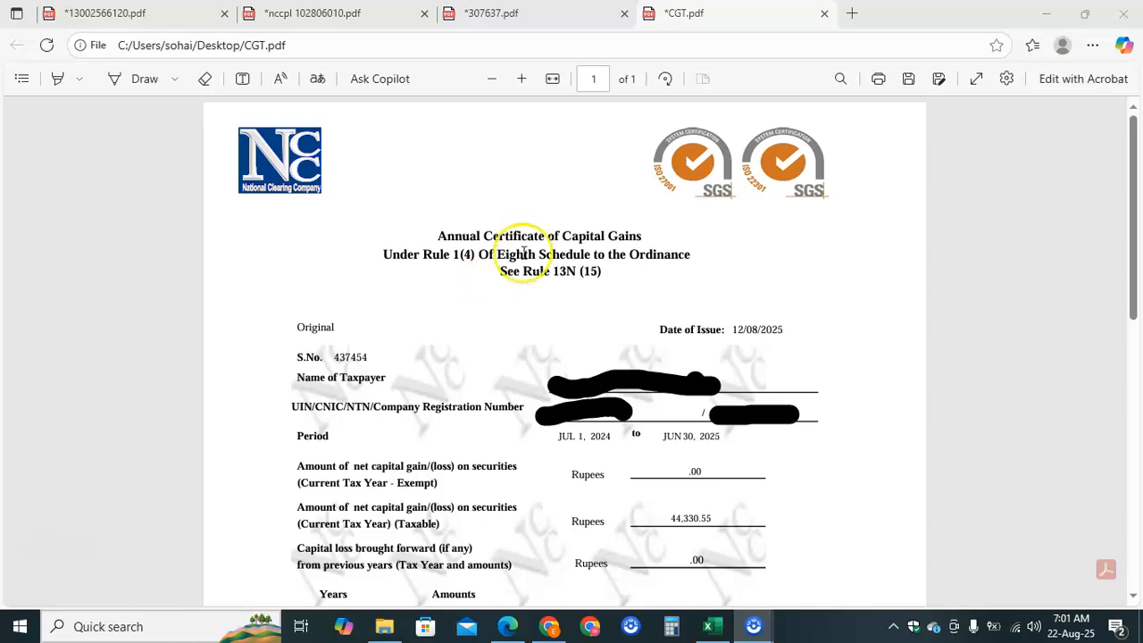
click(552, 87)
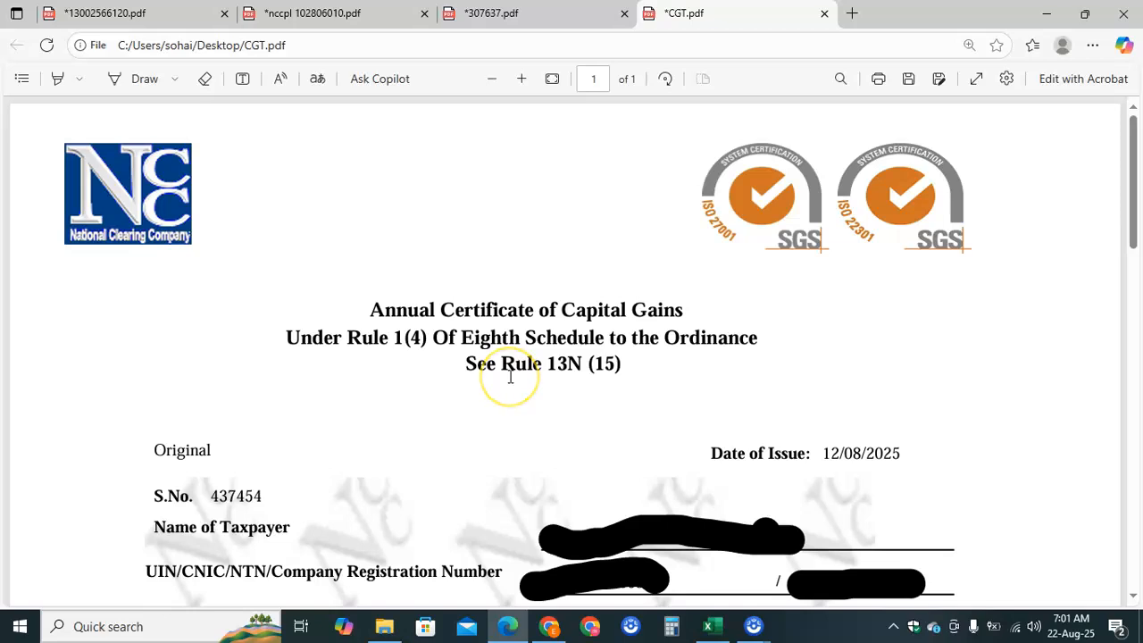
scroll(510, 377, down, 3)
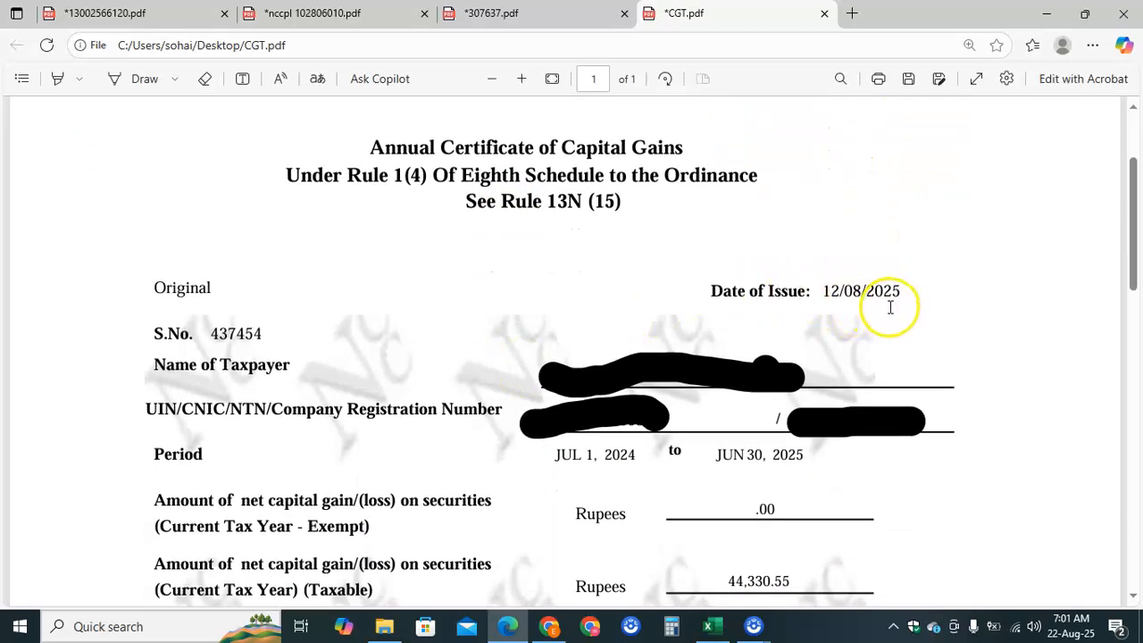
scroll(490, 312, down, 2)
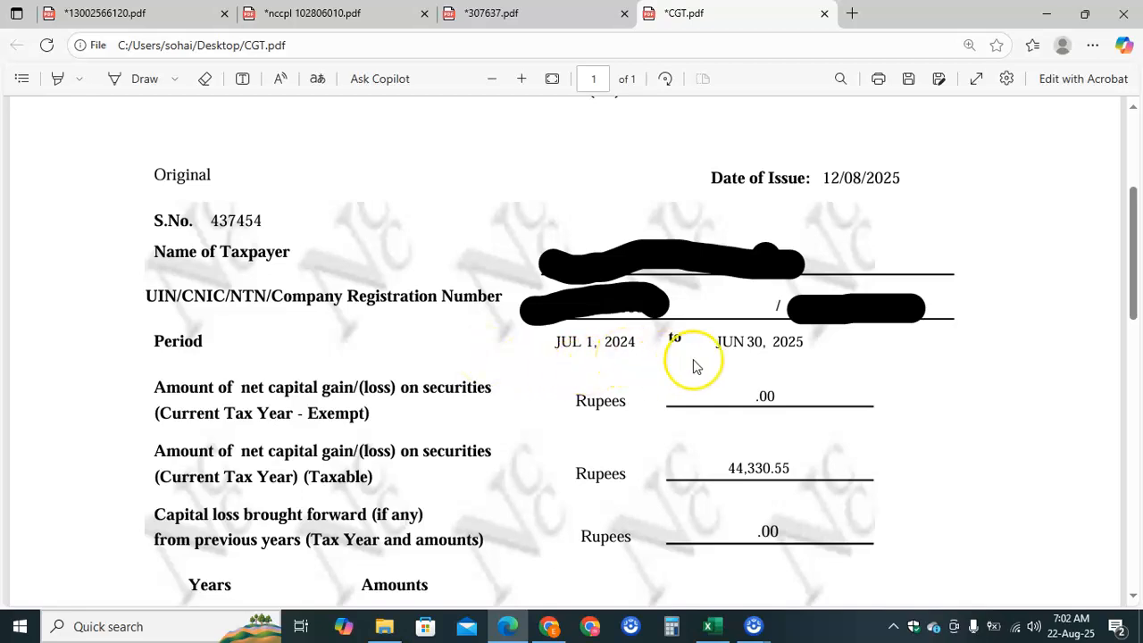
scroll(573, 391, down, 2)
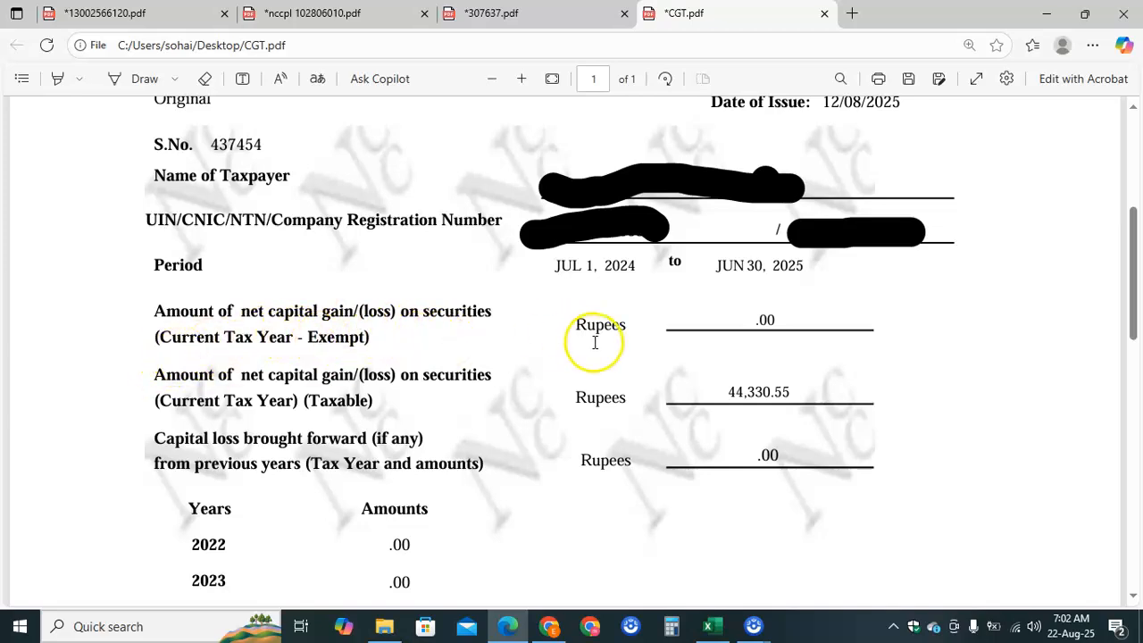
scroll(492, 394, down, 2)
scroll(492, 394, up, 1)
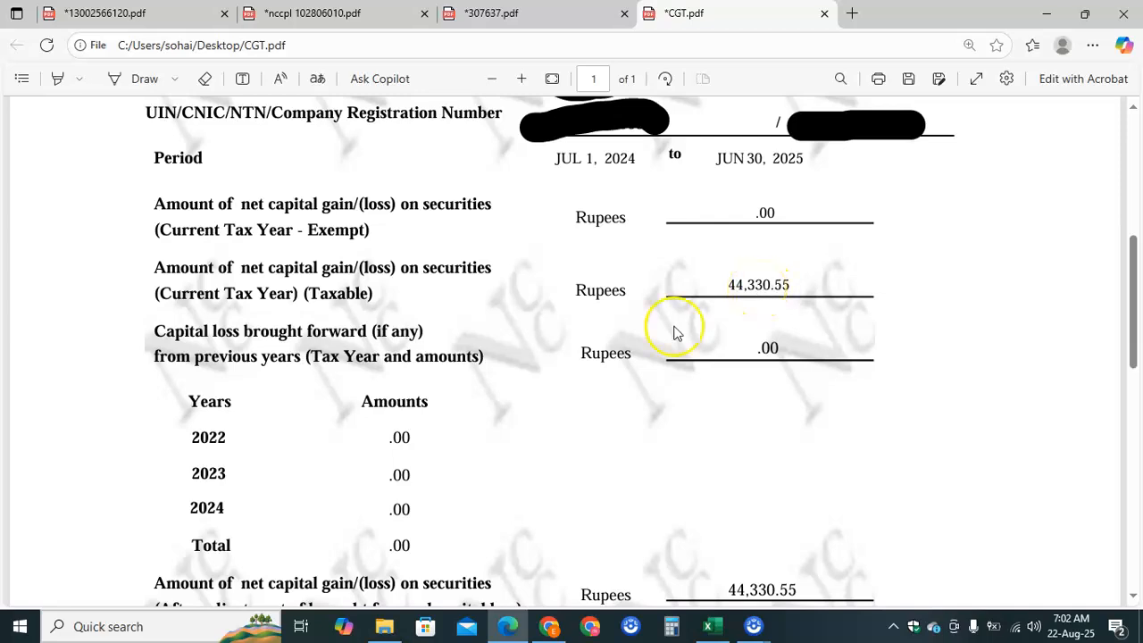
scroll(492, 393, down, 1)
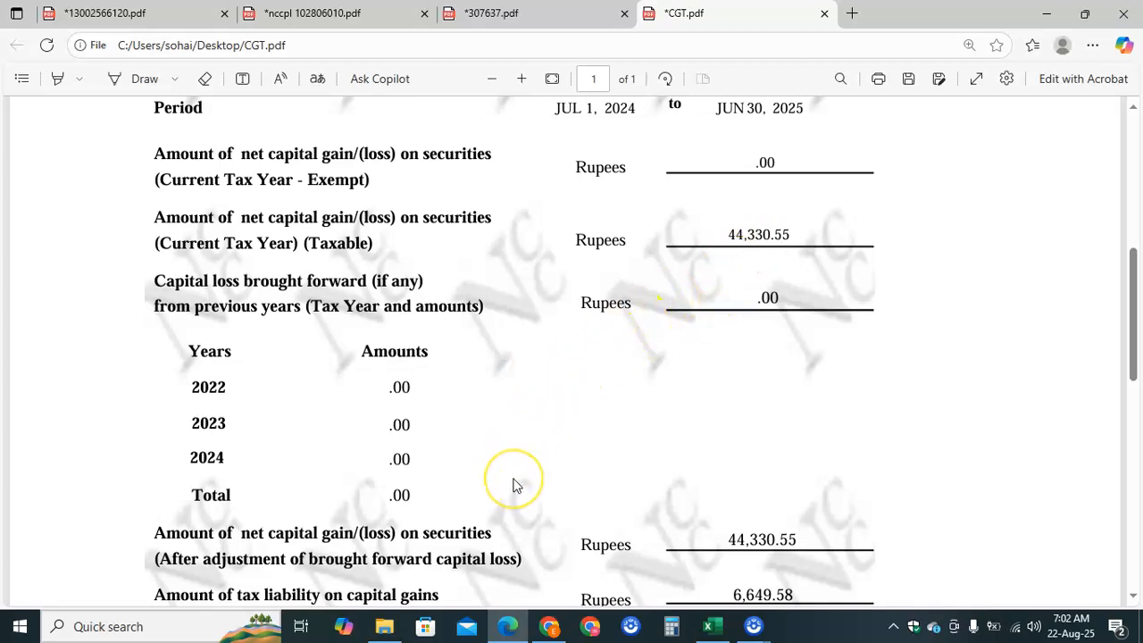
scroll(514, 482, down, 2)
scroll(514, 485, down, 2)
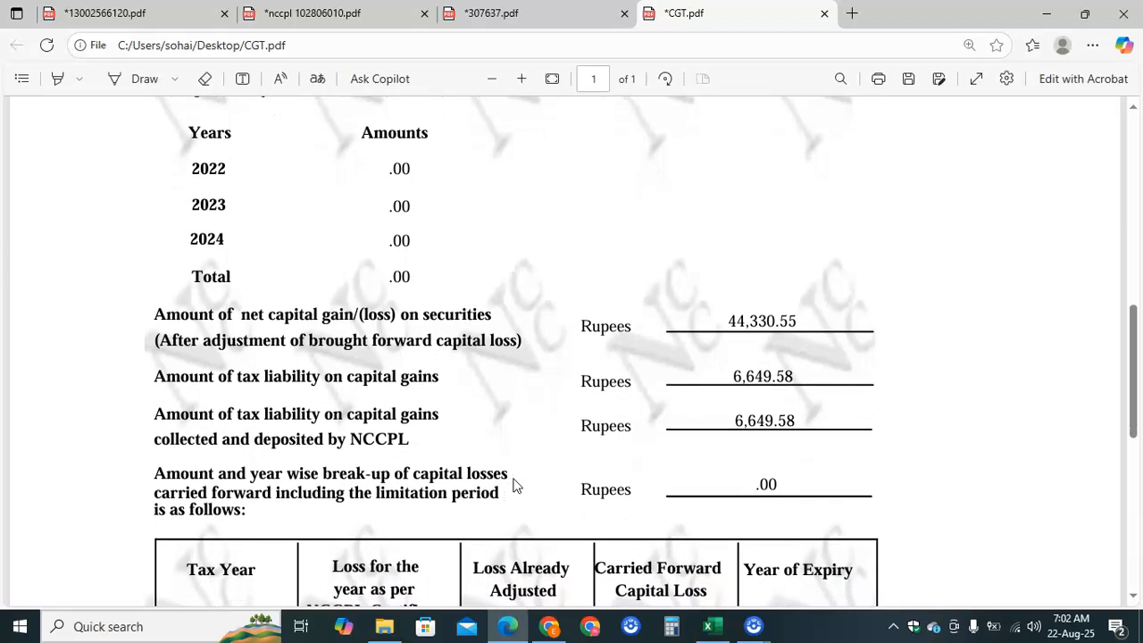
- Select and copy the 44,330.55 net capital gain amount in CGT.pdf
double_click(779, 325)
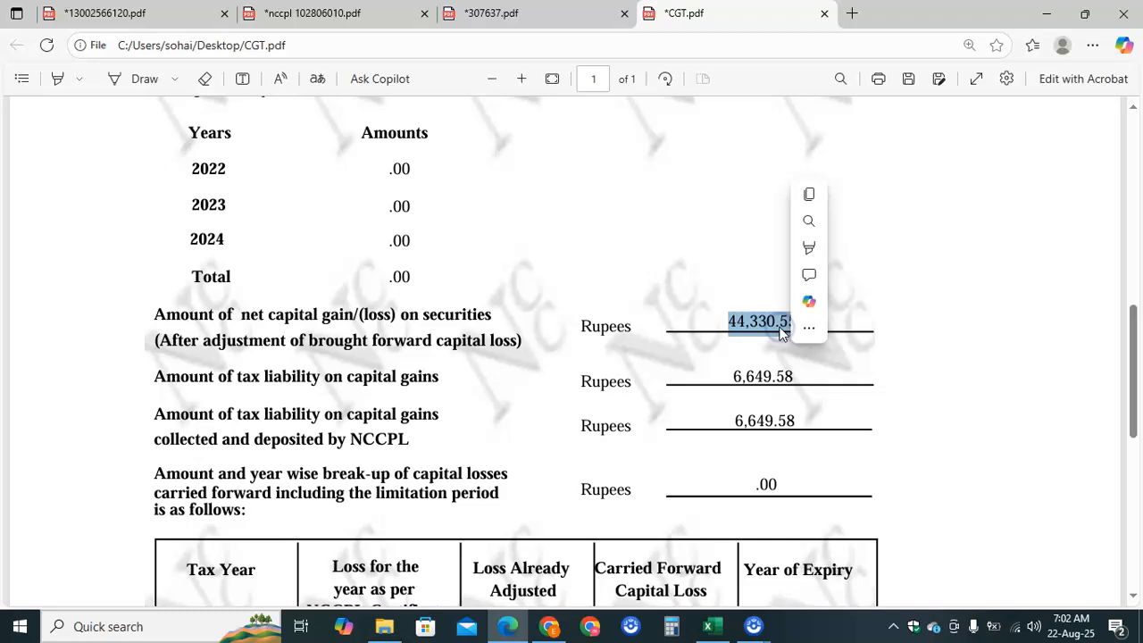
click(773, 379)
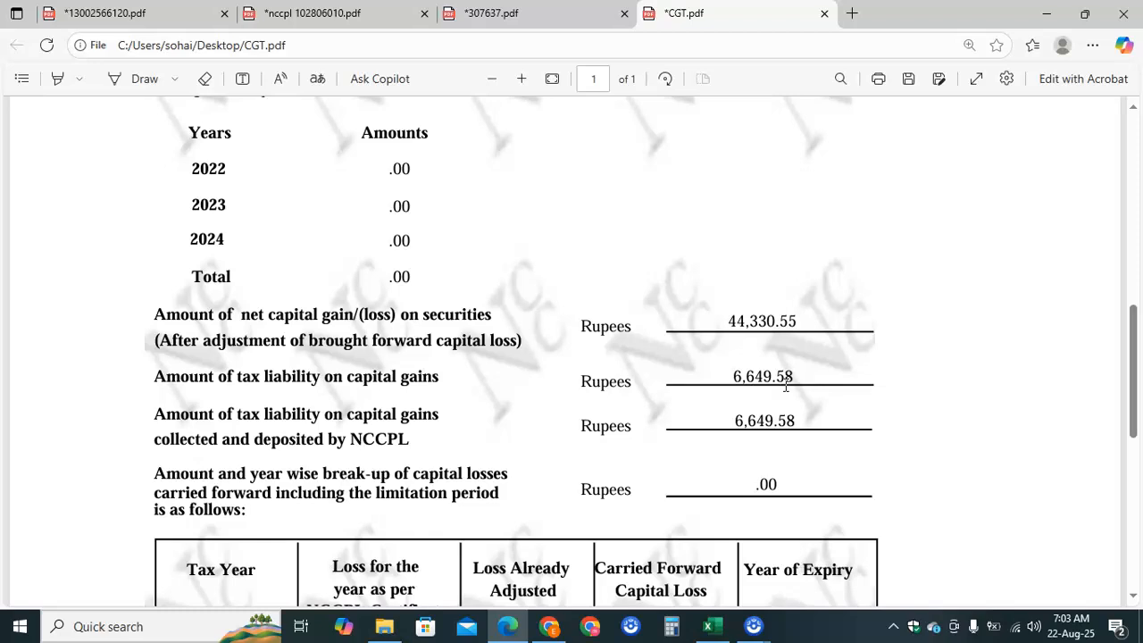
scroll(786, 385, down, 5)
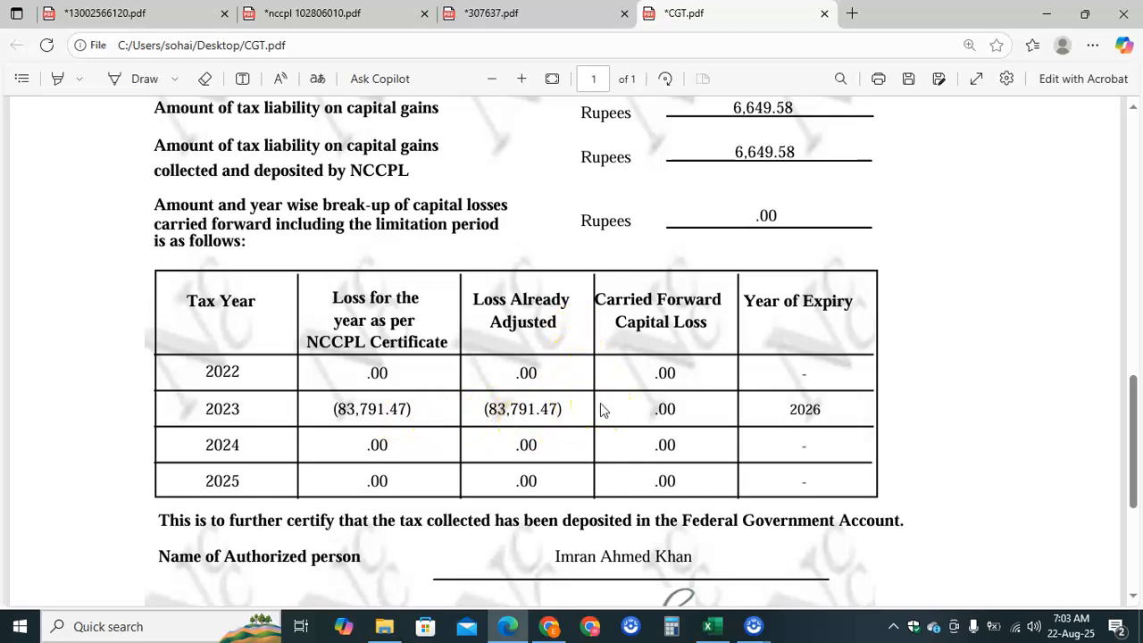
scroll(600, 409, up, 5)
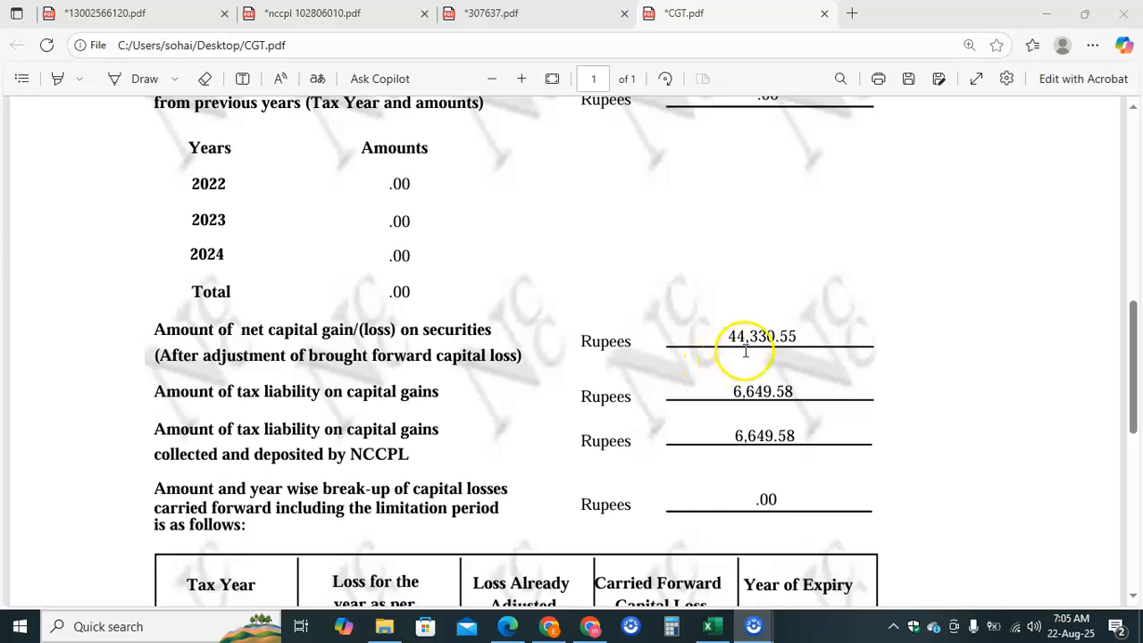
click(762, 336)
double_click(762, 335)
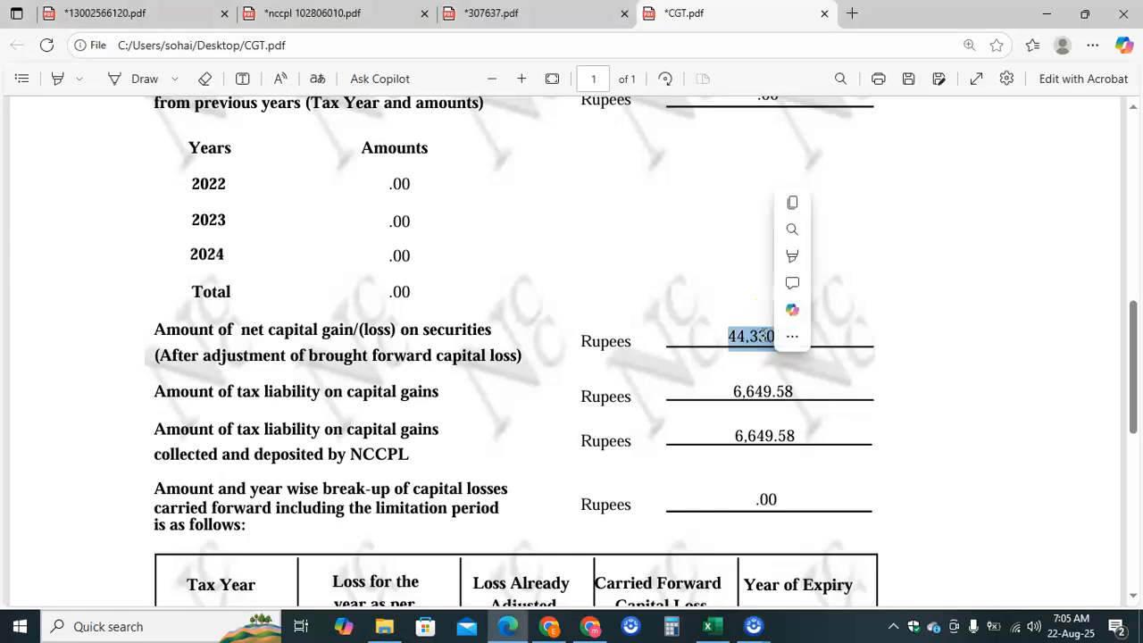
key(ctrl+c)
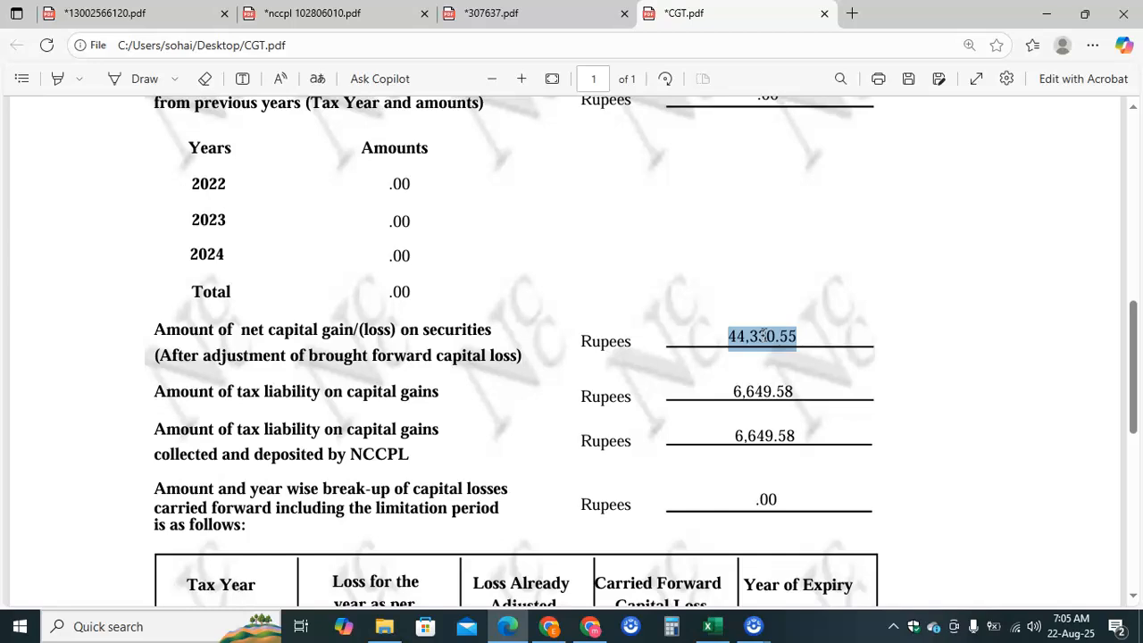
- Enter 44,330.55 as Total Amount and Amount Exempt under Capital Gains (Loss), then recalculate
click(590, 627)
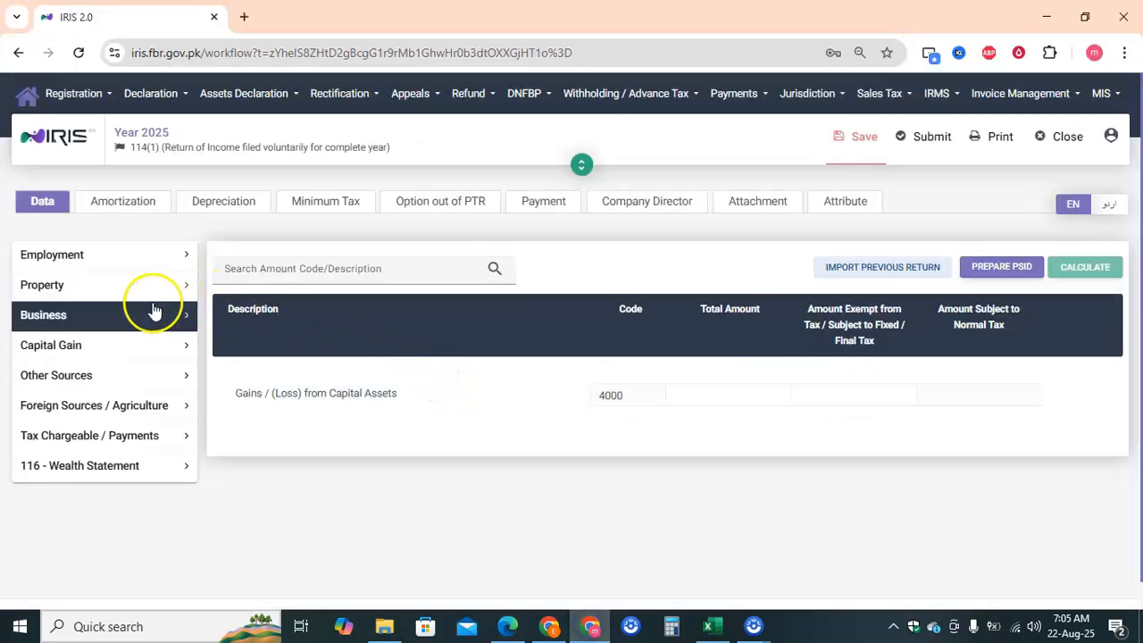
click(136, 344)
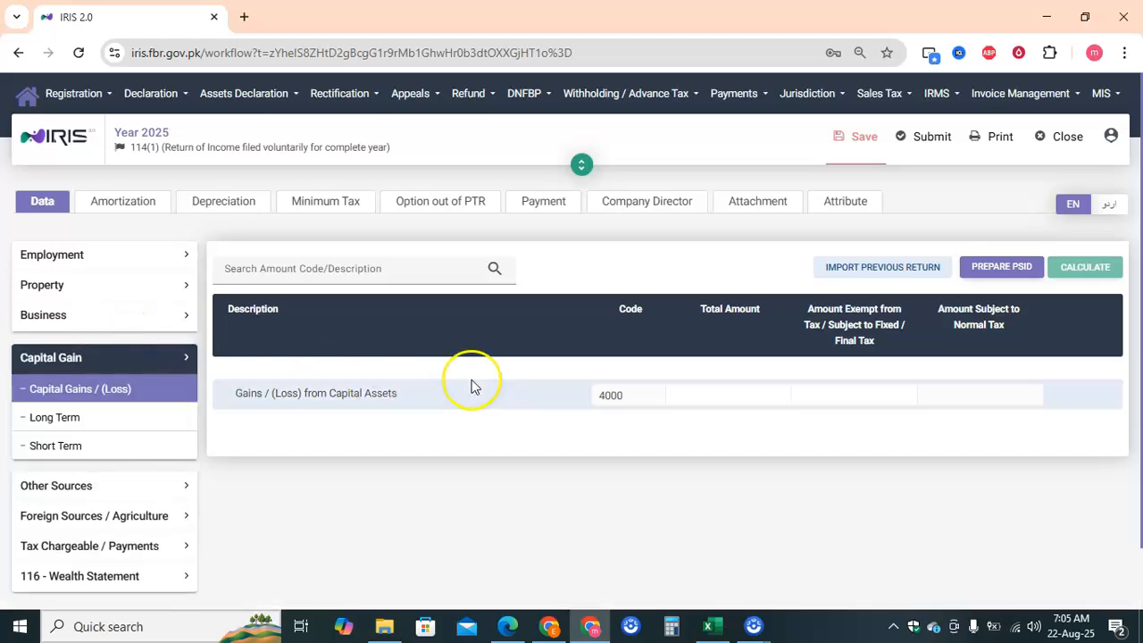
click(705, 396)
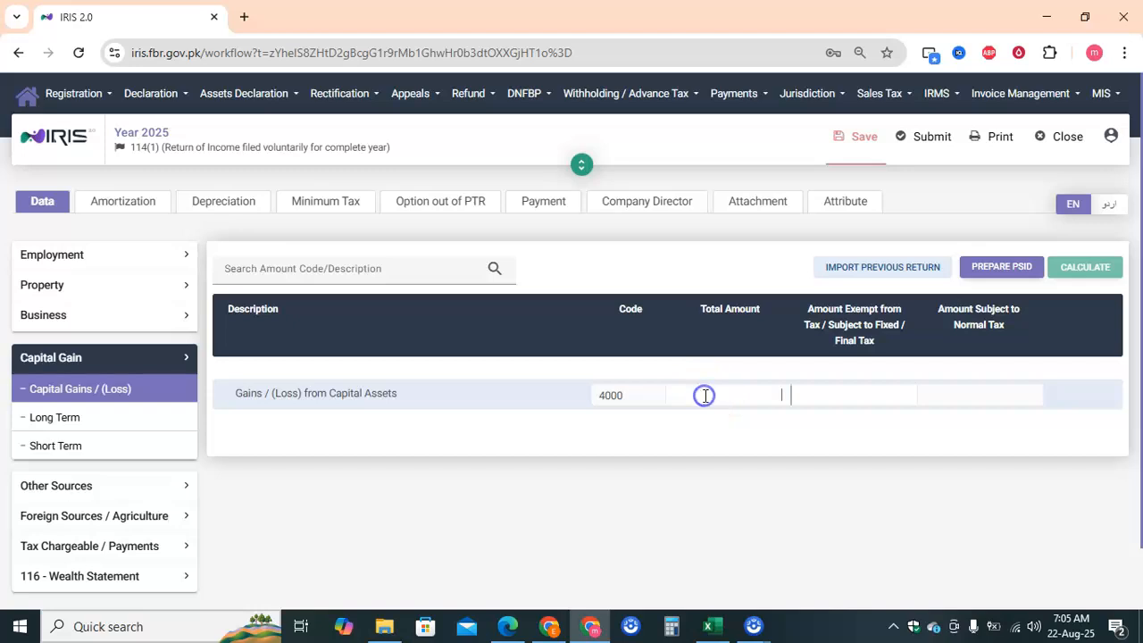
key(ctrl+v)
click(844, 396)
key(ctrl+v)
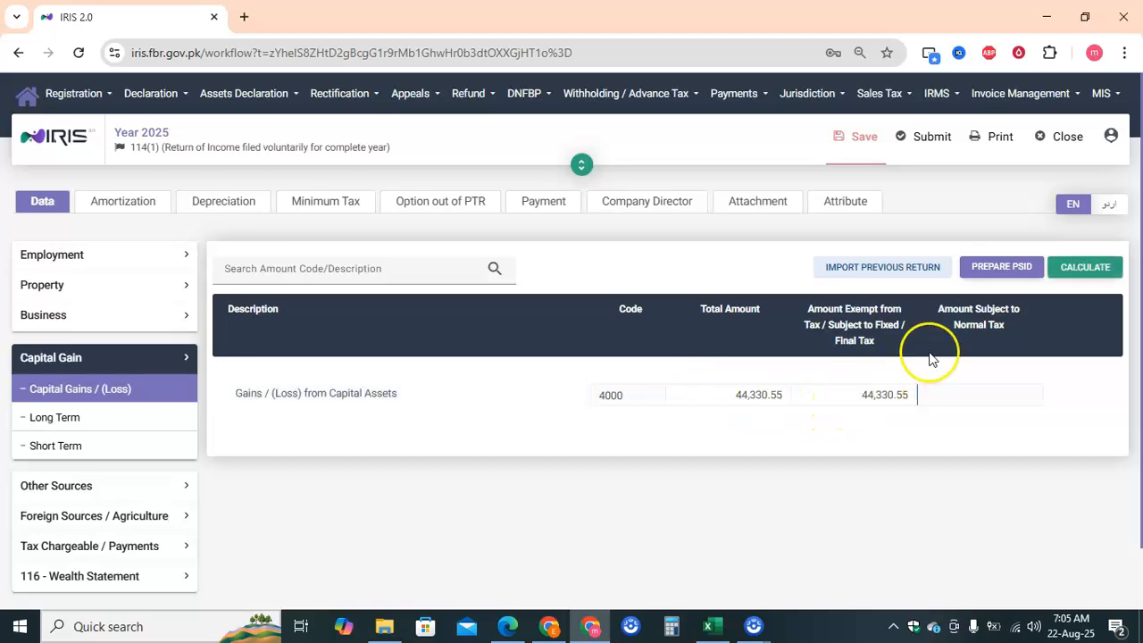
click(1094, 273)
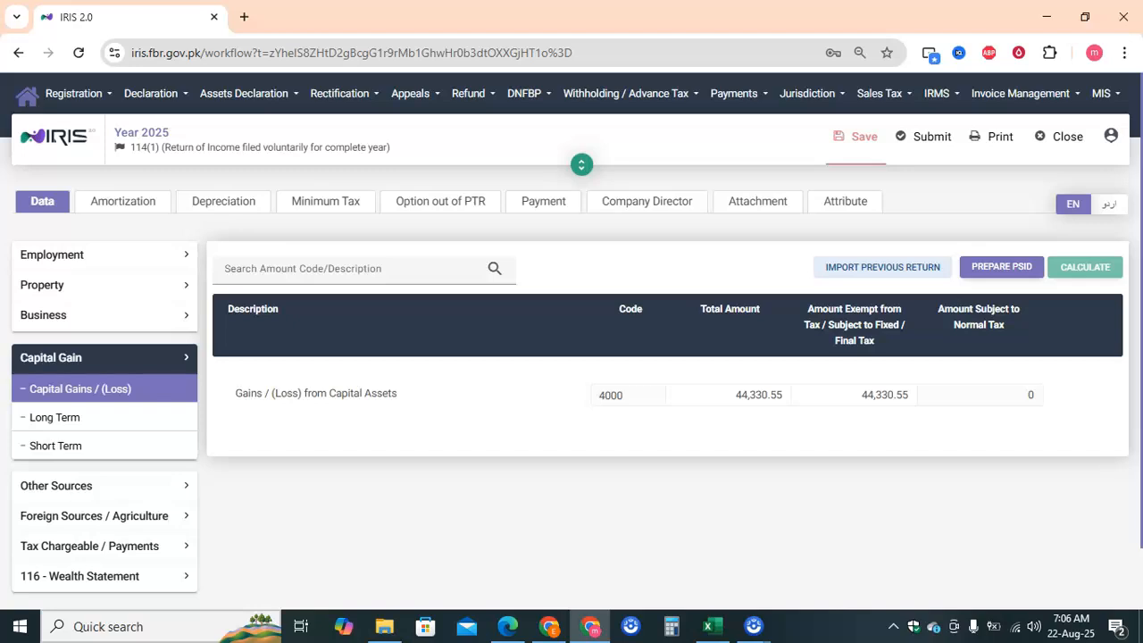
click(343, 456)
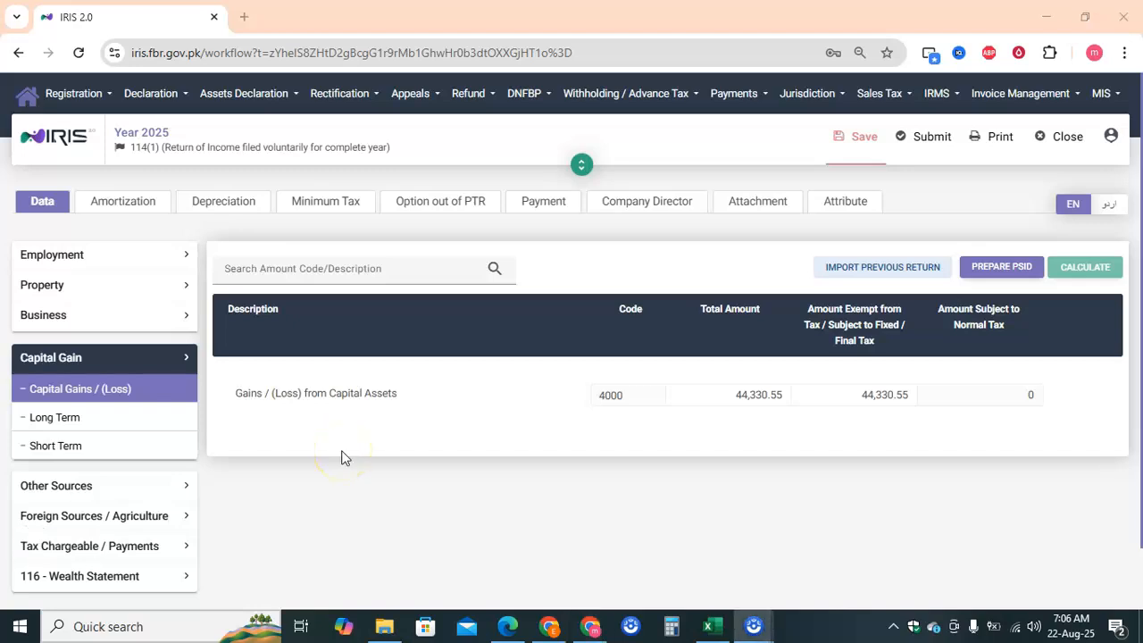
- Open the Fixed / Final Tax schedule under Tax Chargeable / Payments
click(168, 549)
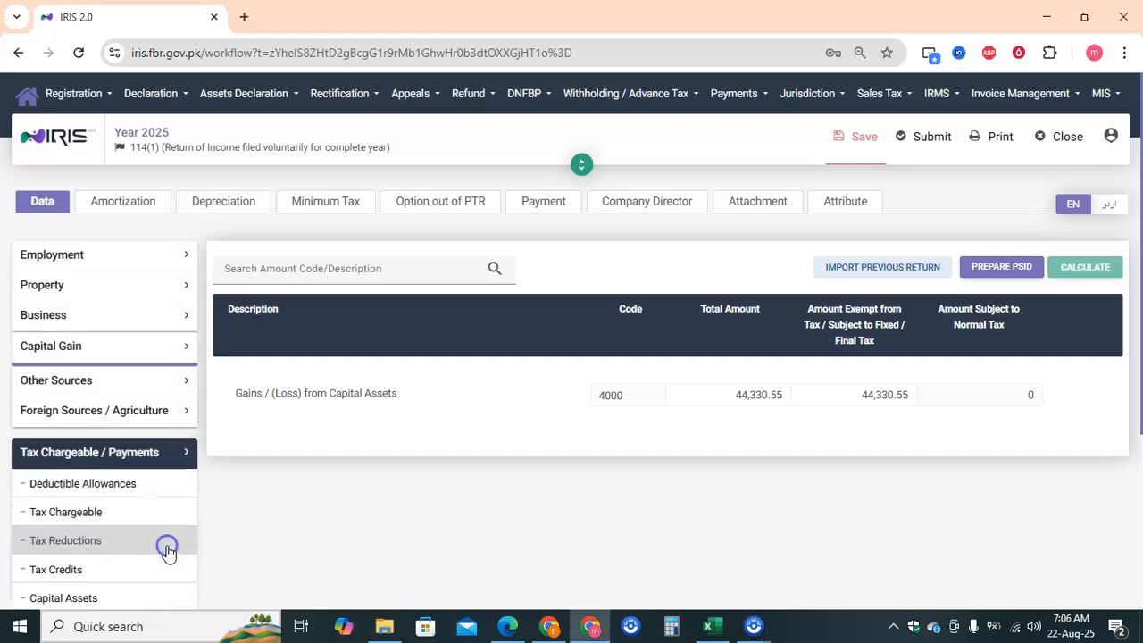
scroll(167, 491, down, 3)
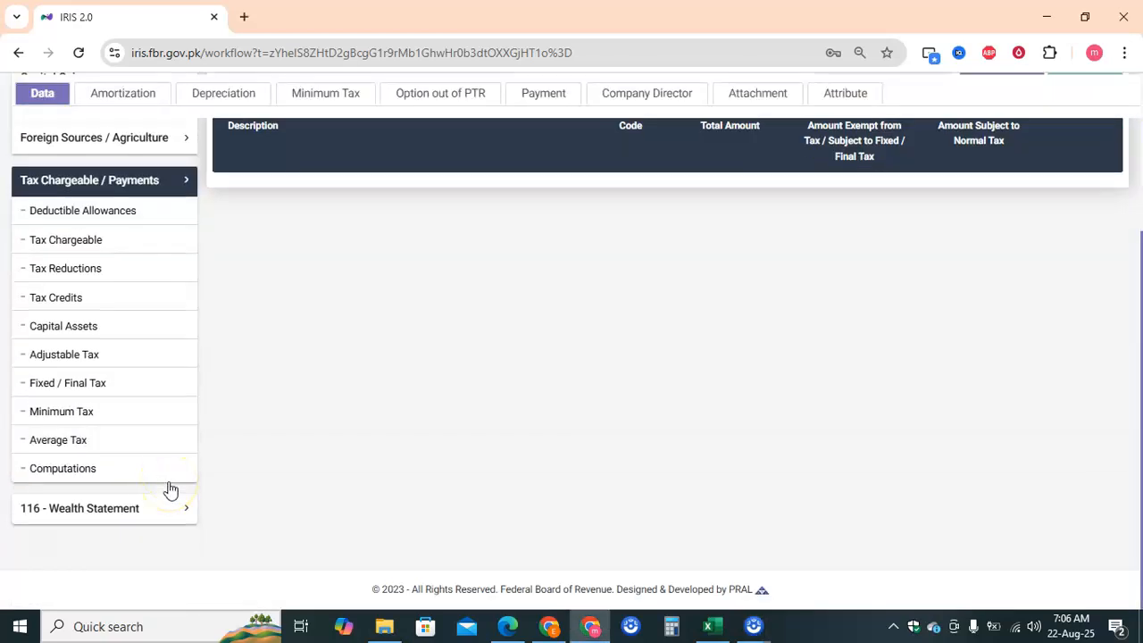
click(167, 390)
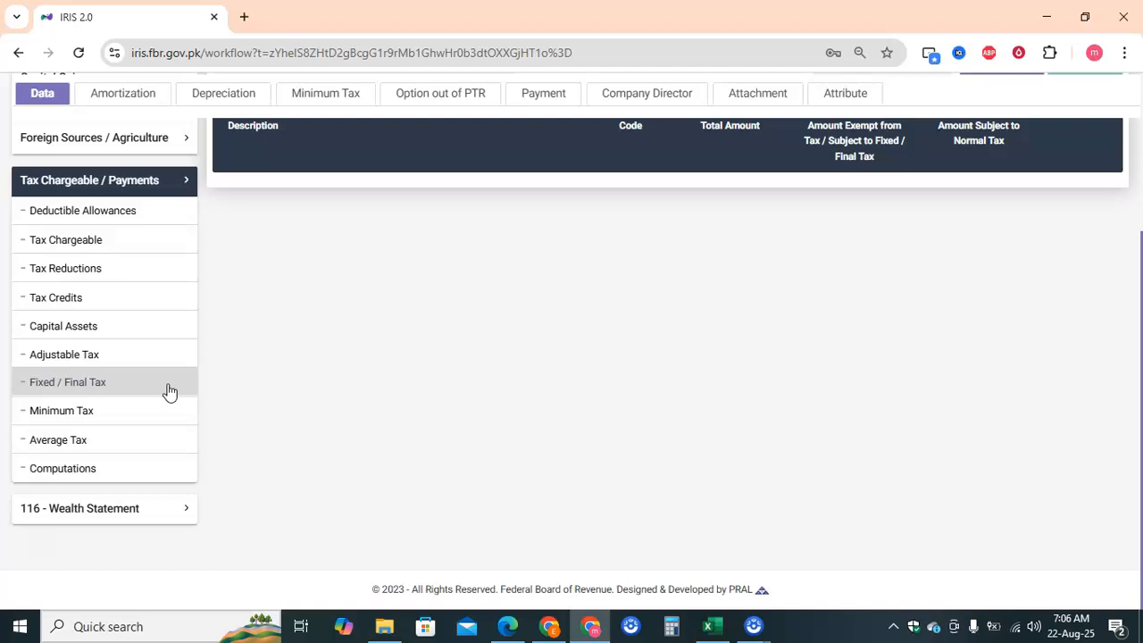
click(142, 382)
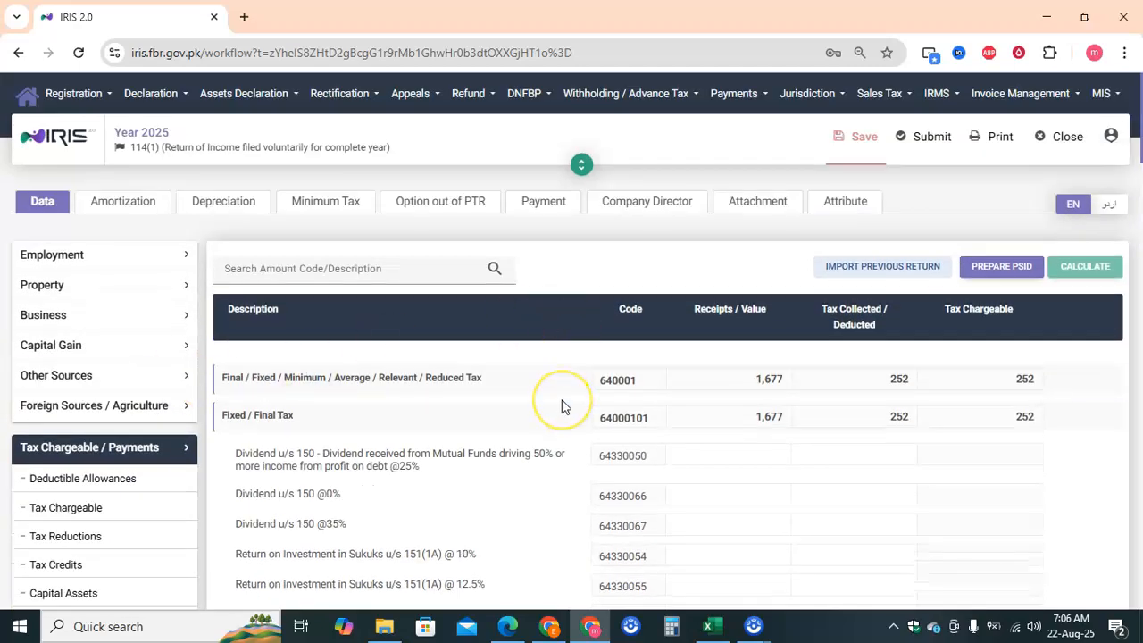
scroll(557, 396, down, 1)
scroll(561, 407, down, 6)
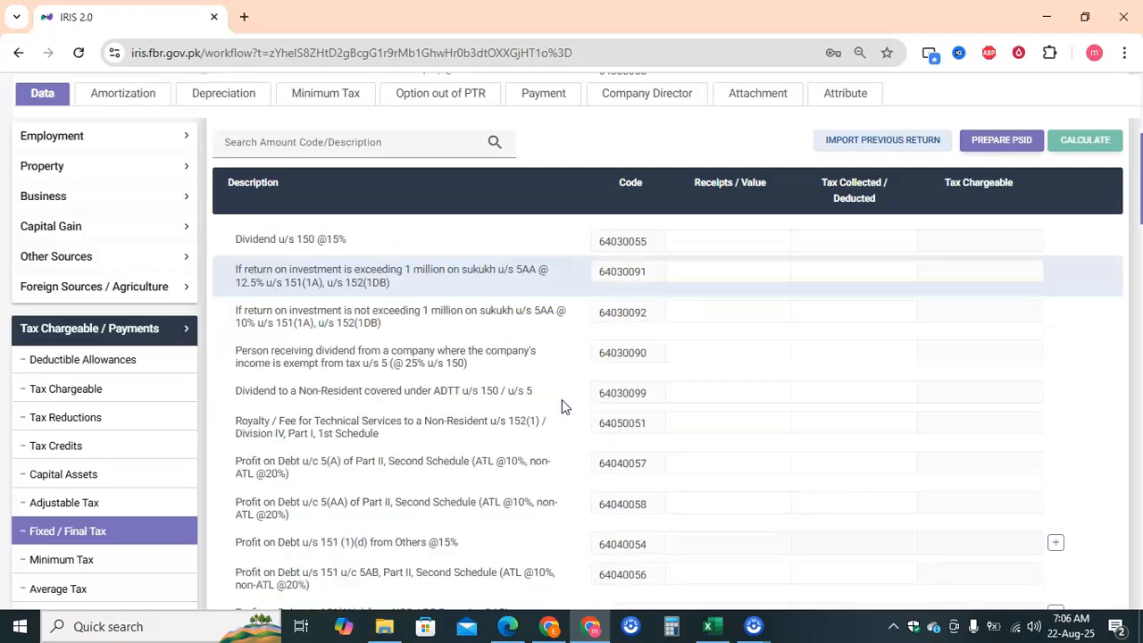
scroll(561, 407, down, 5)
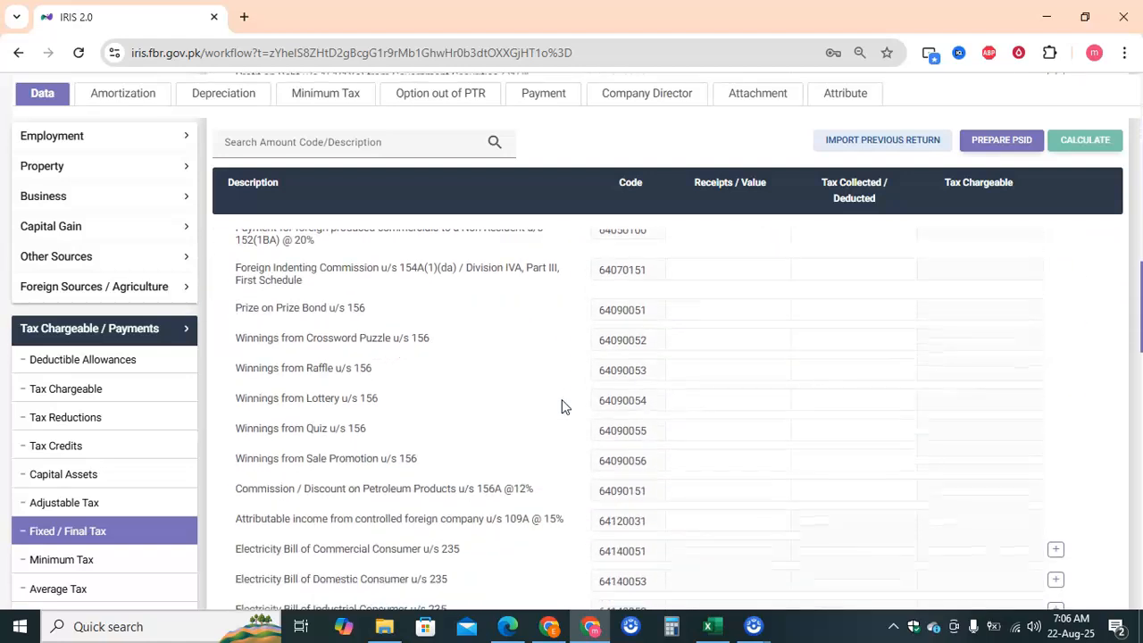
scroll(562, 406, down, 4)
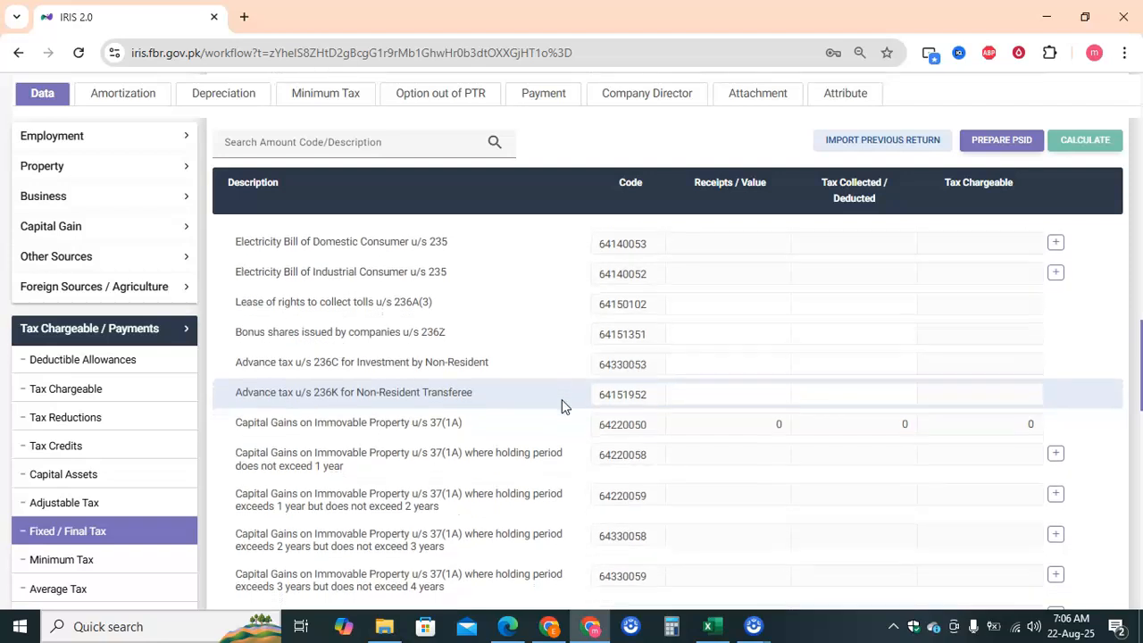
scroll(562, 406, down, 4)
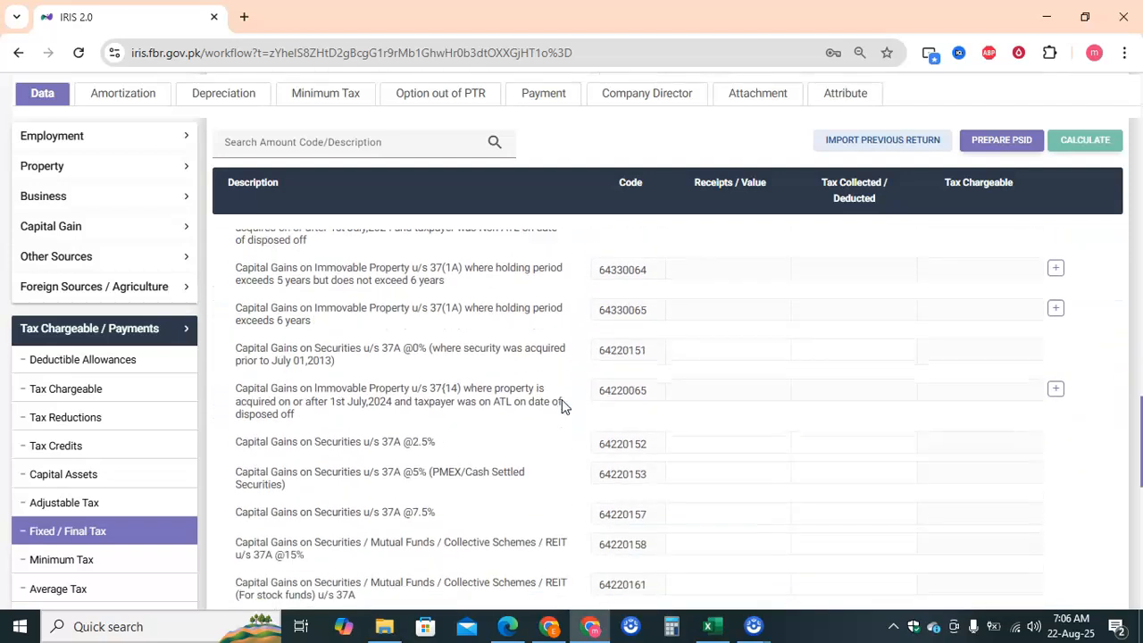
scroll(562, 402, down, 1)
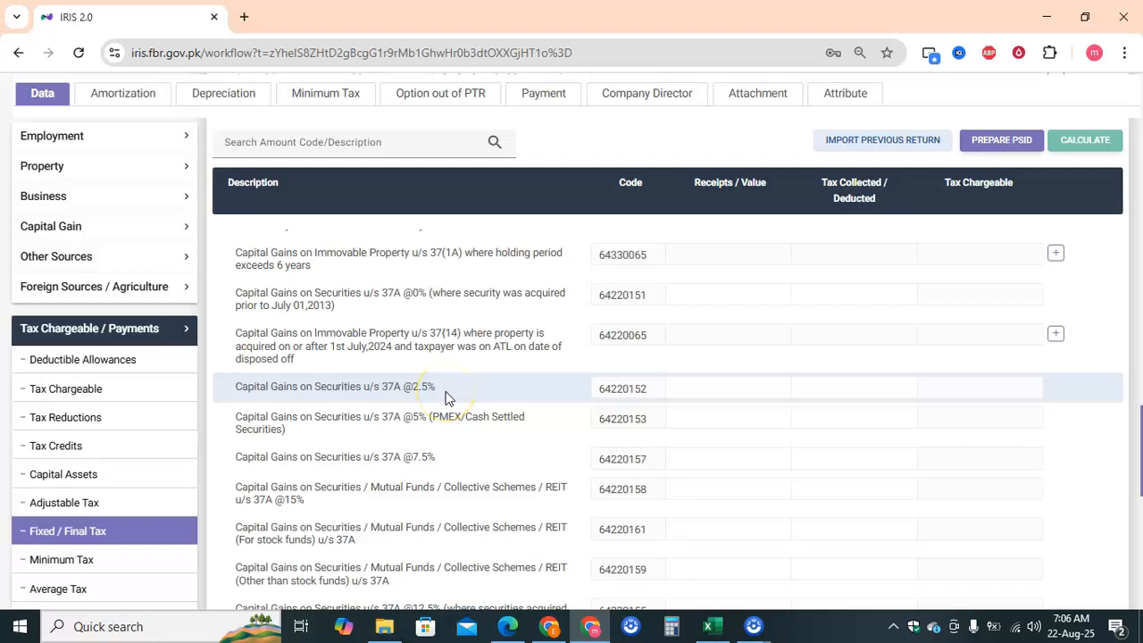
scroll(447, 398, up, 1)
scroll(448, 397, down, 1)
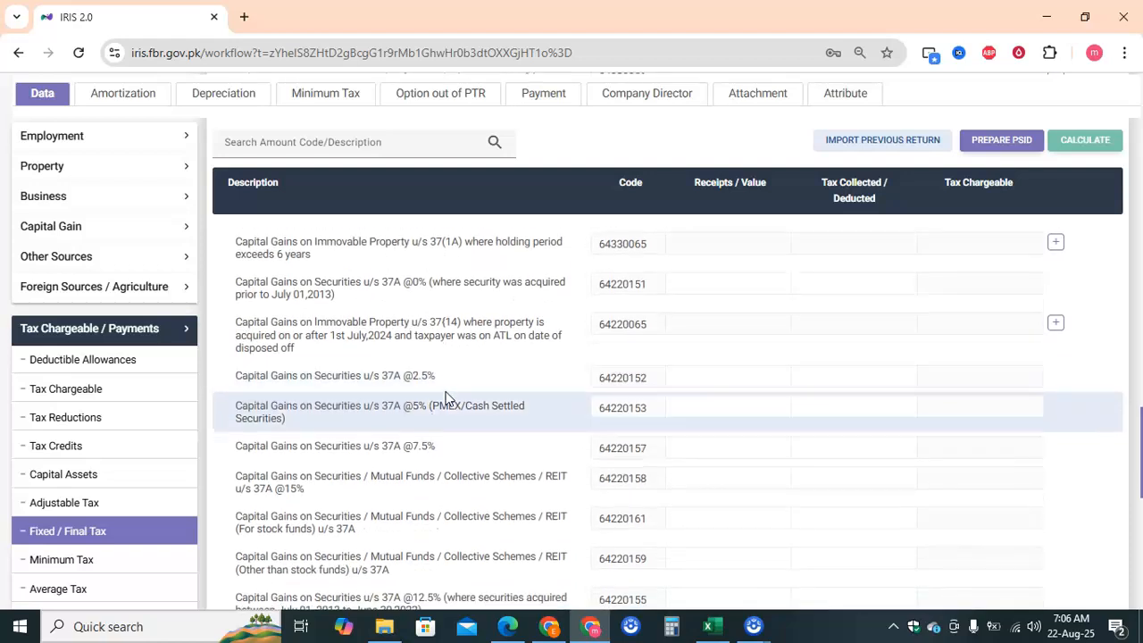
scroll(447, 398, down, 2)
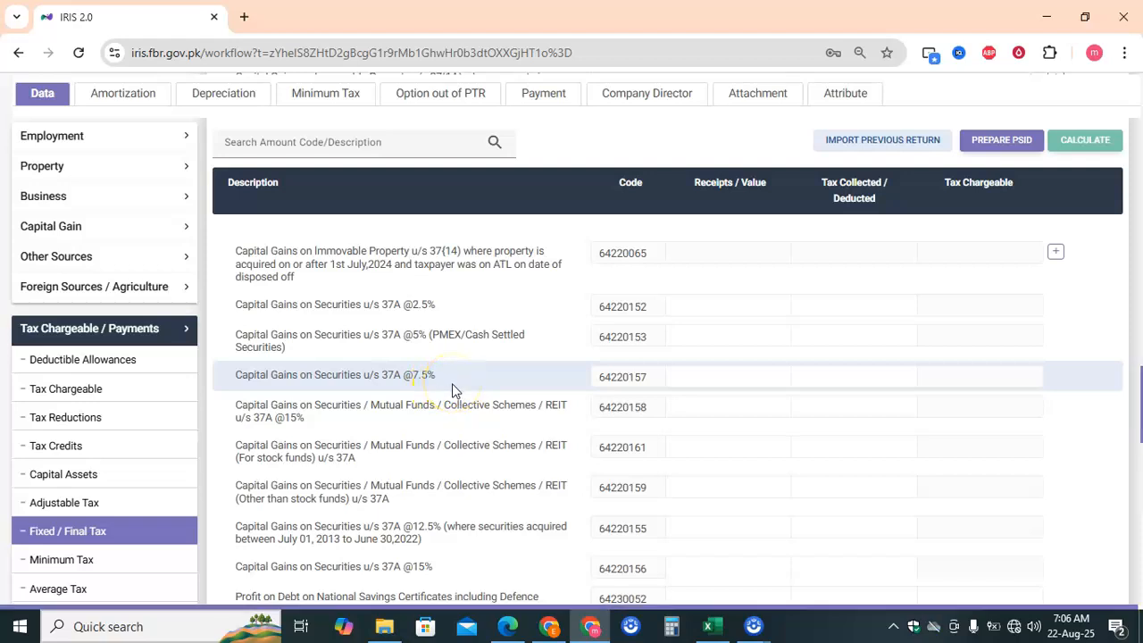
click(457, 424)
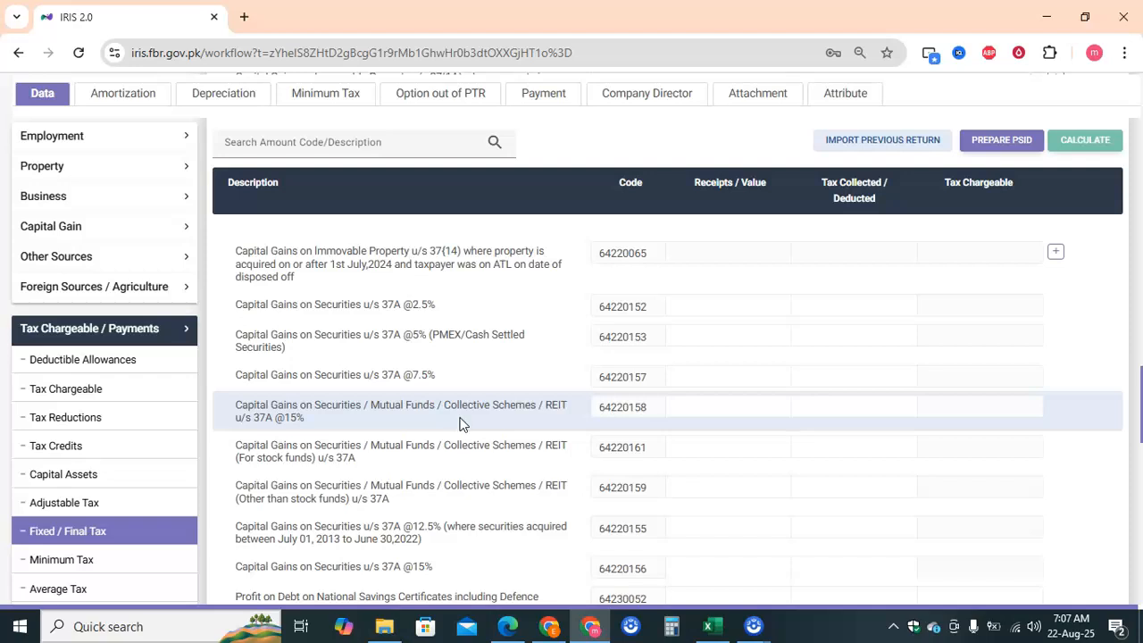
- Enter 44,330.55 receipts and 6,649.58 tax collected on code 64220158, then recalculate
click(731, 407)
text(44,330.55)
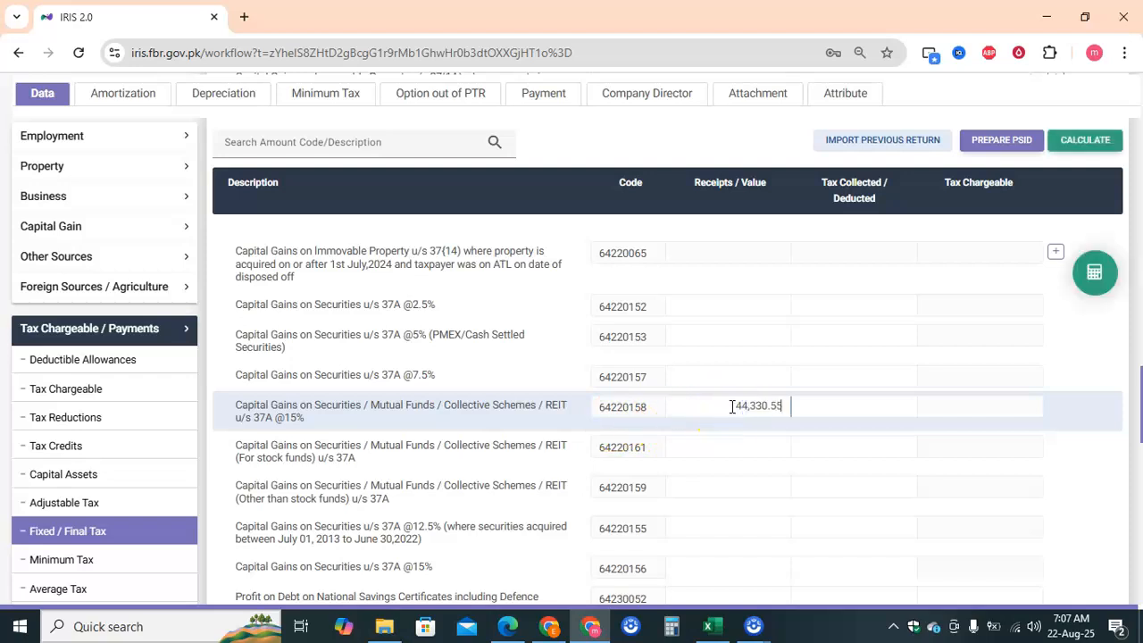
click(508, 627)
drag(733, 392, 794, 393)
key(ctrl+c)
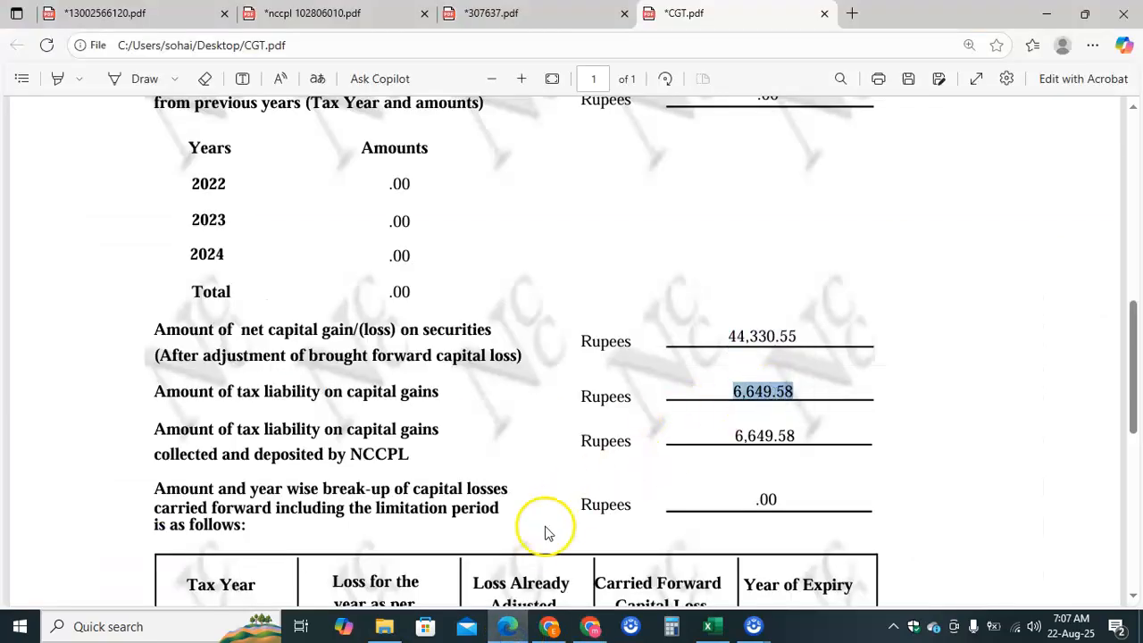
click(591, 627)
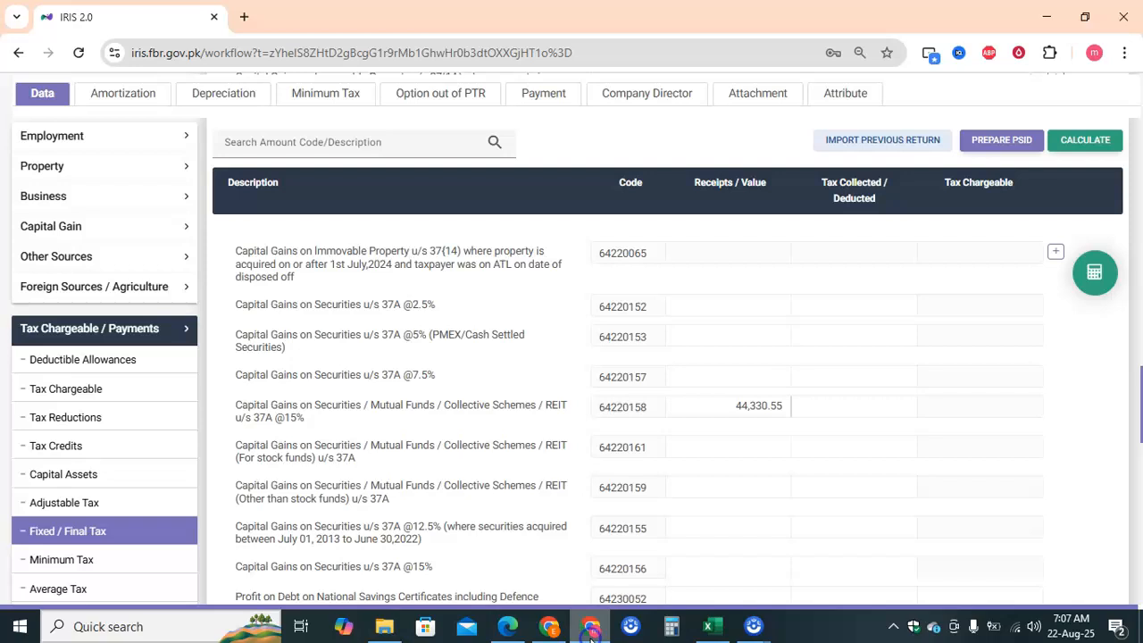
click(817, 408)
key(ctrl+v)
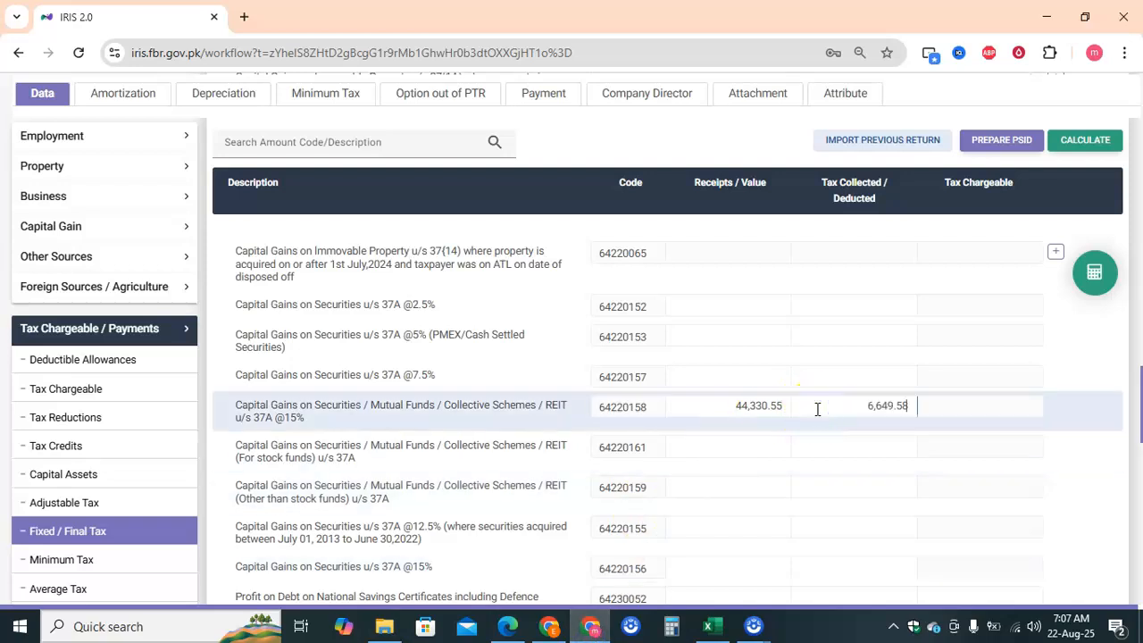
click(1089, 288)
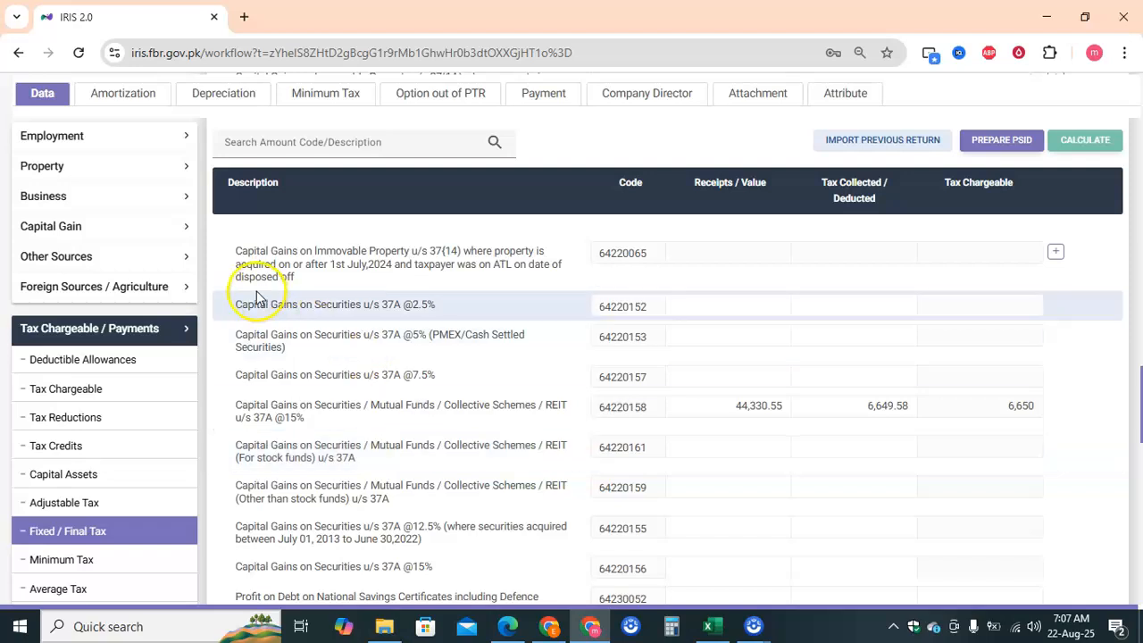
- Check the capital gain section, then return to the Fixed / Final Tax table
click(183, 230)
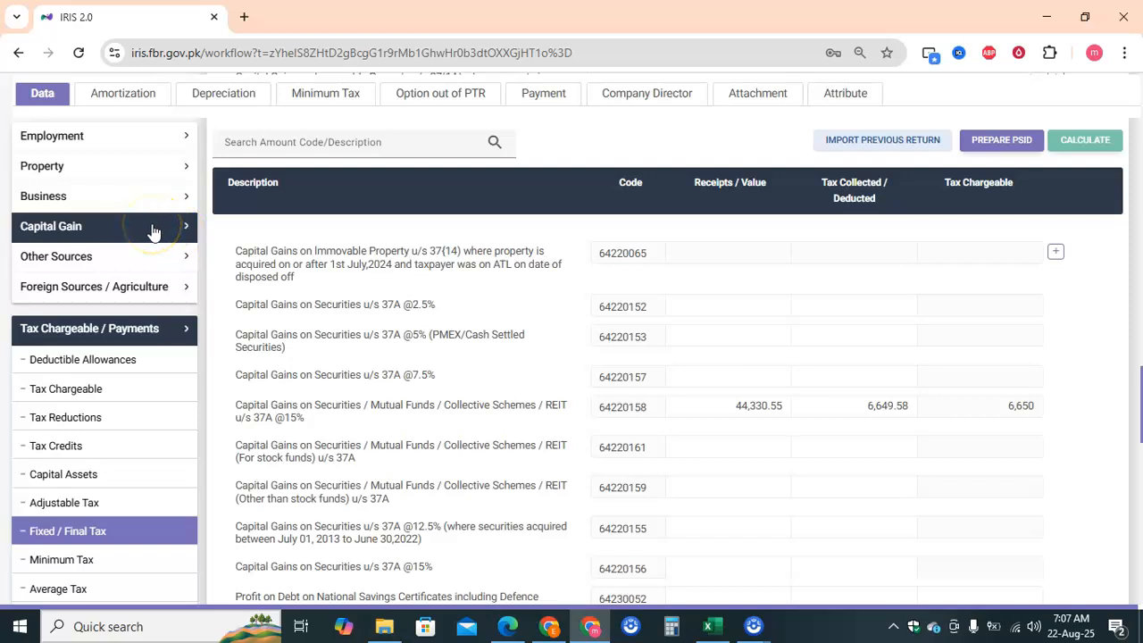
click(141, 530)
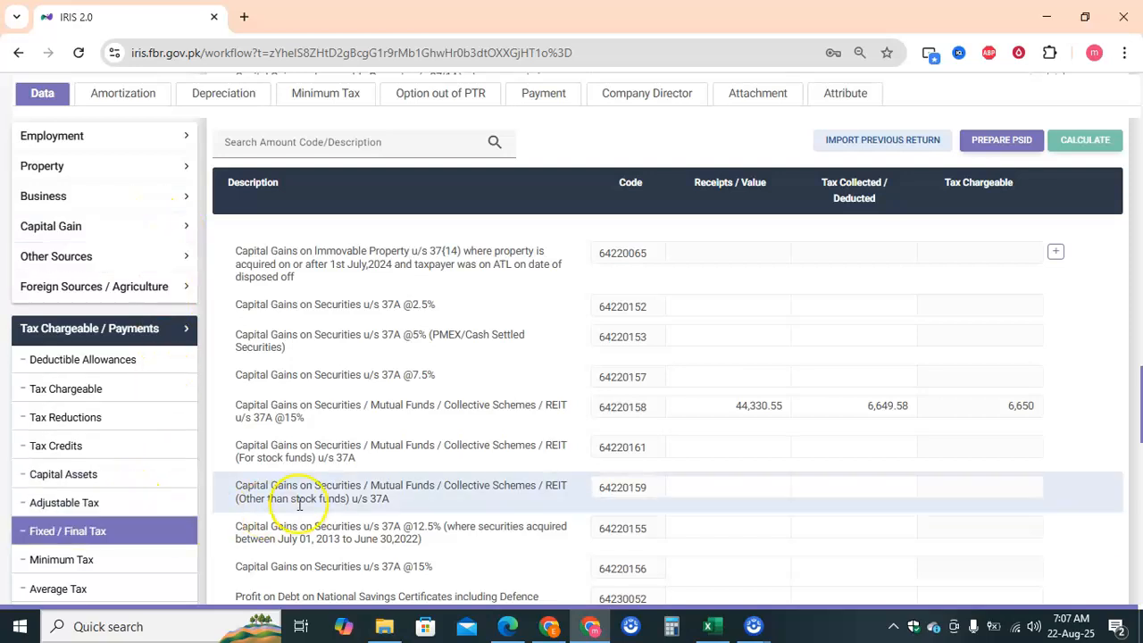
scroll(327, 510, down, 1)
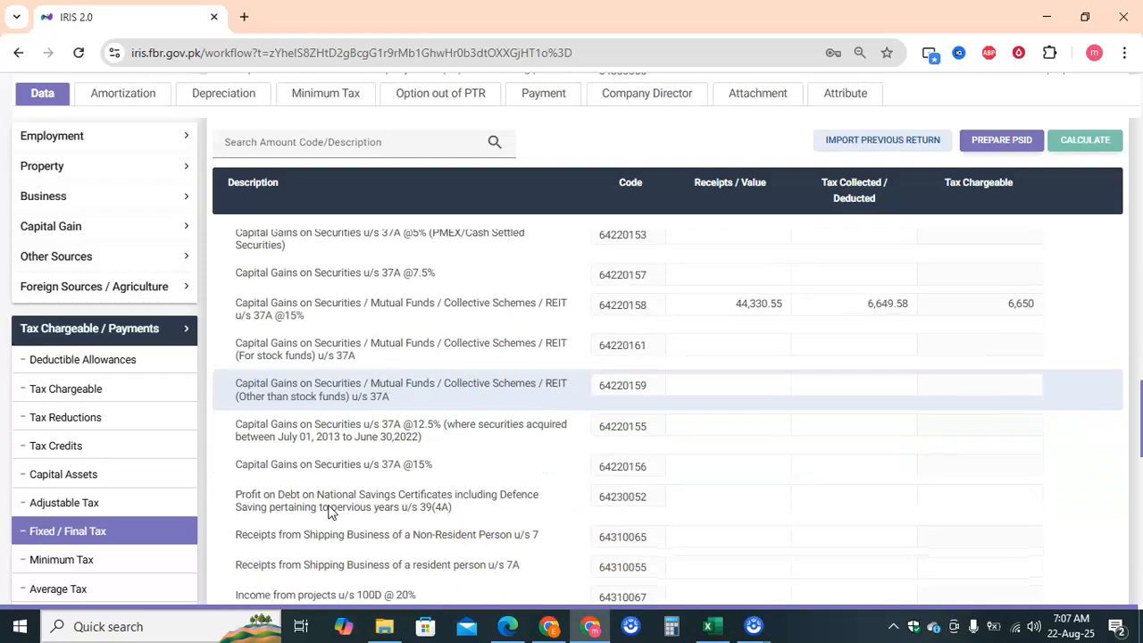
- Open the tax return's Computations summary and scroll through it
scroll(217, 561, down, 1)
scroll(199, 570, down, 3)
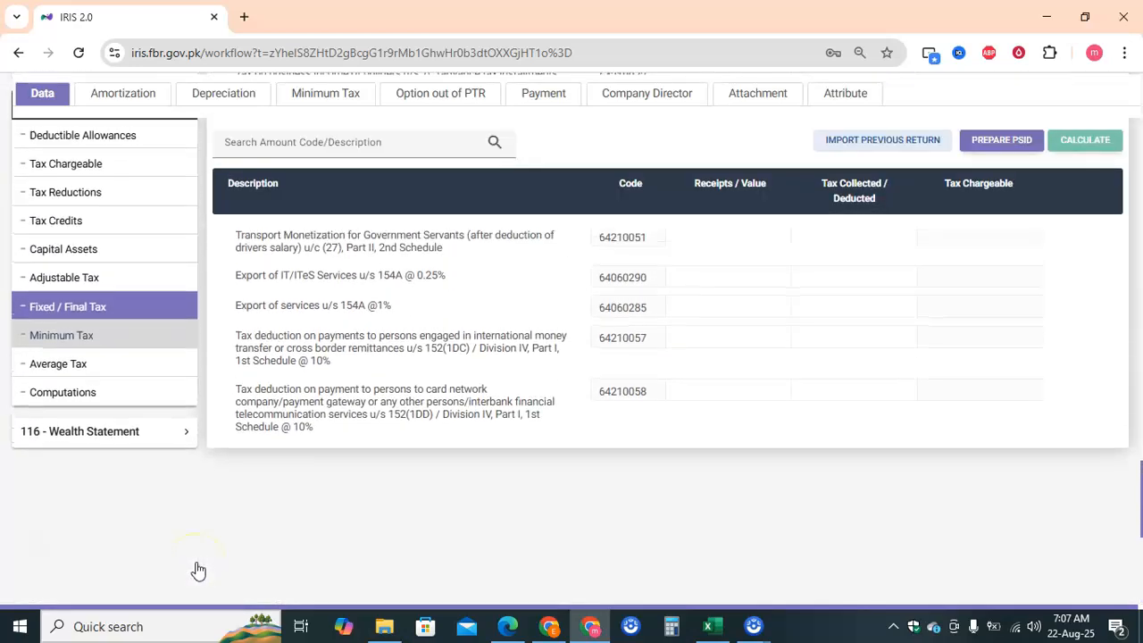
click(136, 396)
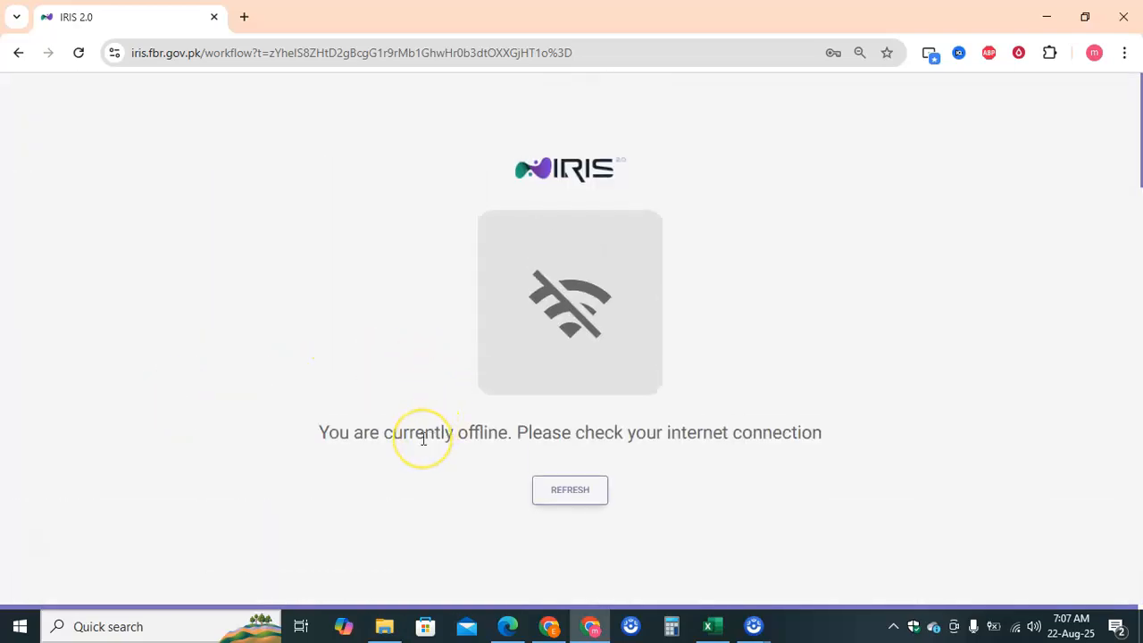
scroll(423, 439, down, 2)
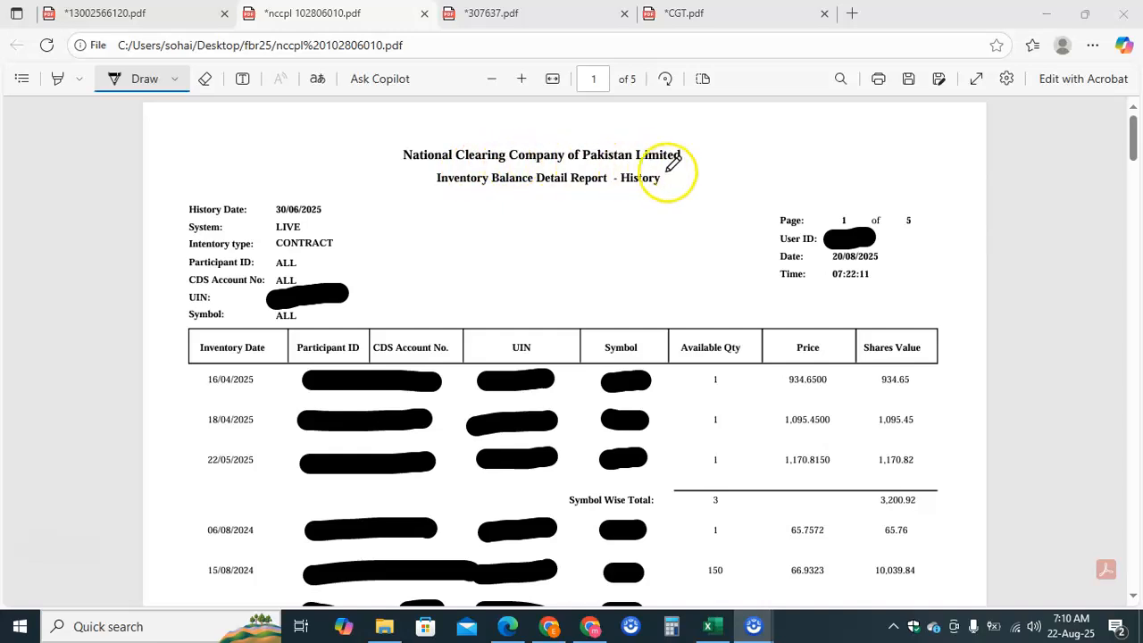
click(153, 72)
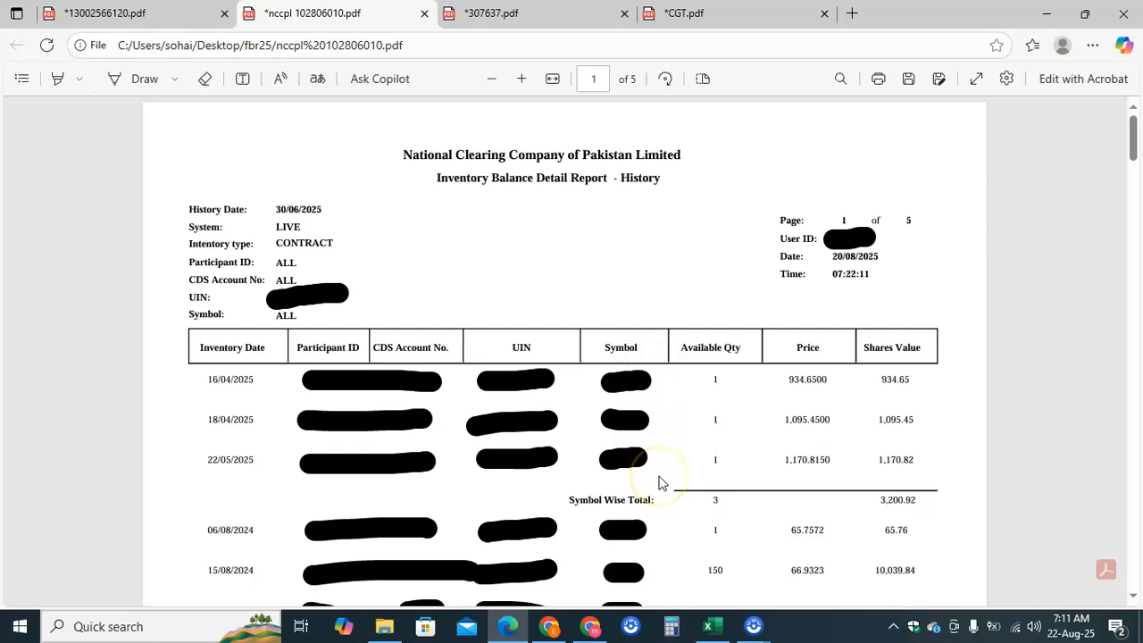
- Scroll the NCCPL report down to page 5 of 5 and its End of Report line
scroll(661, 482, down, 1)
scroll(661, 482, down, 1)
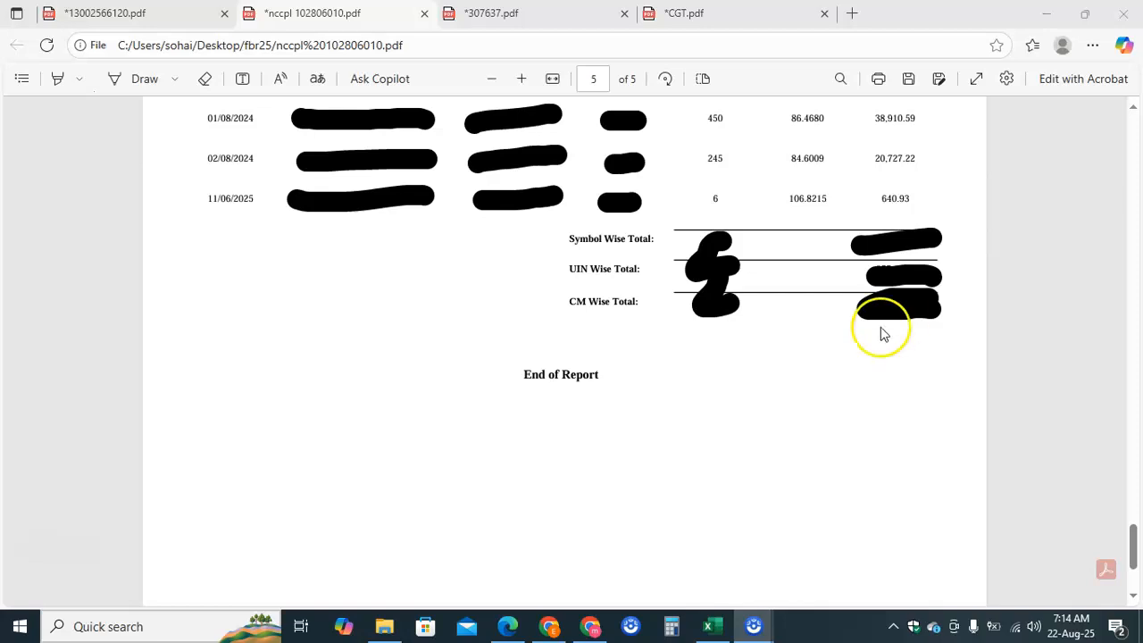
- Back in IRIS, show Personal Assets / Liabilities with Investment (Non-Business) 7006 at 64,495.4
click(593, 628)
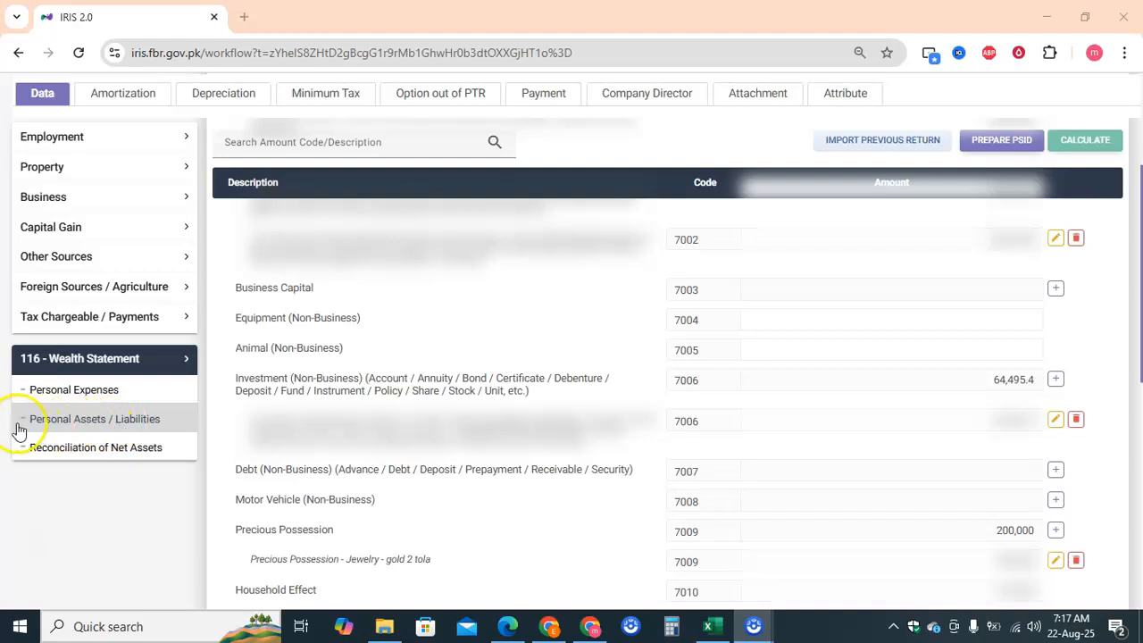
click(143, 420)
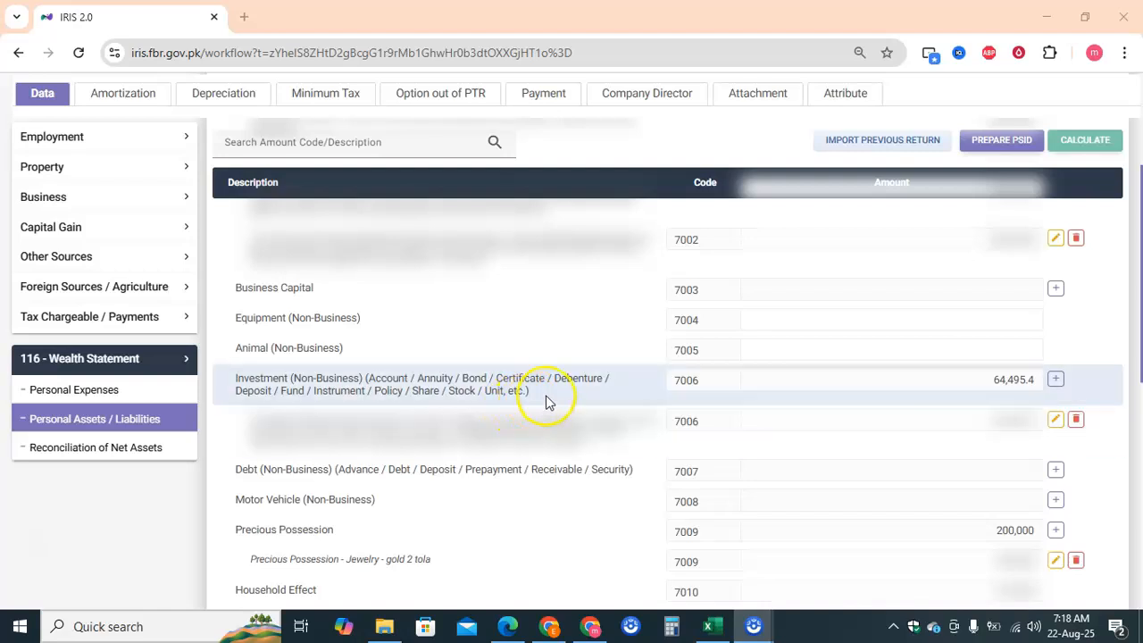
- Start a new Investment (Non-Business) entry with its account number and contents 'psx cdc'
click(1057, 382)
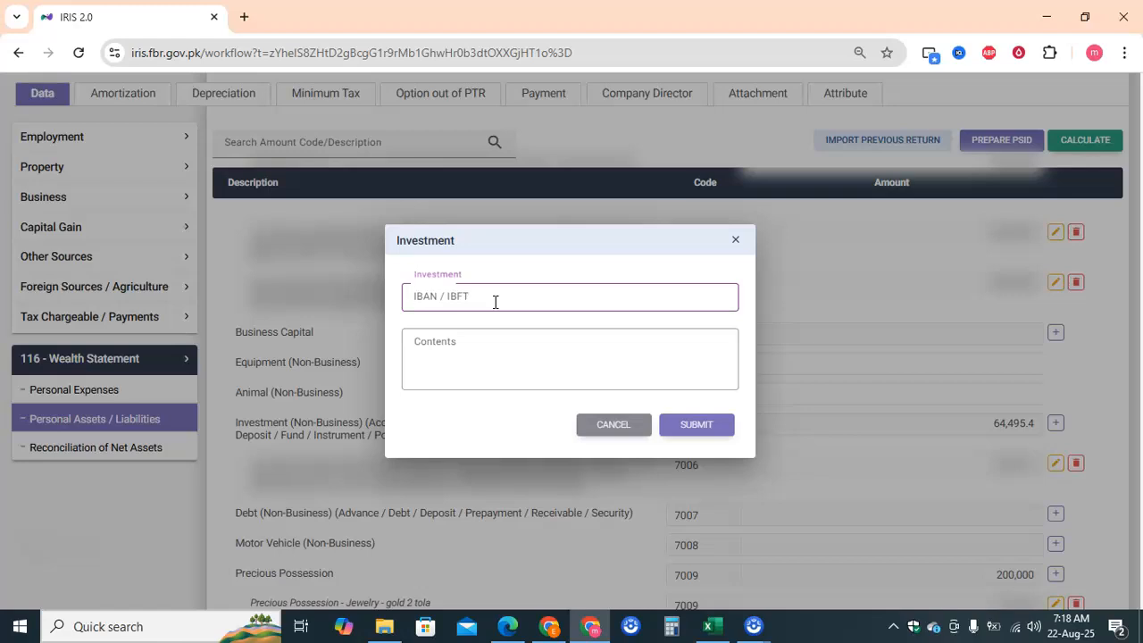
click(487, 336)
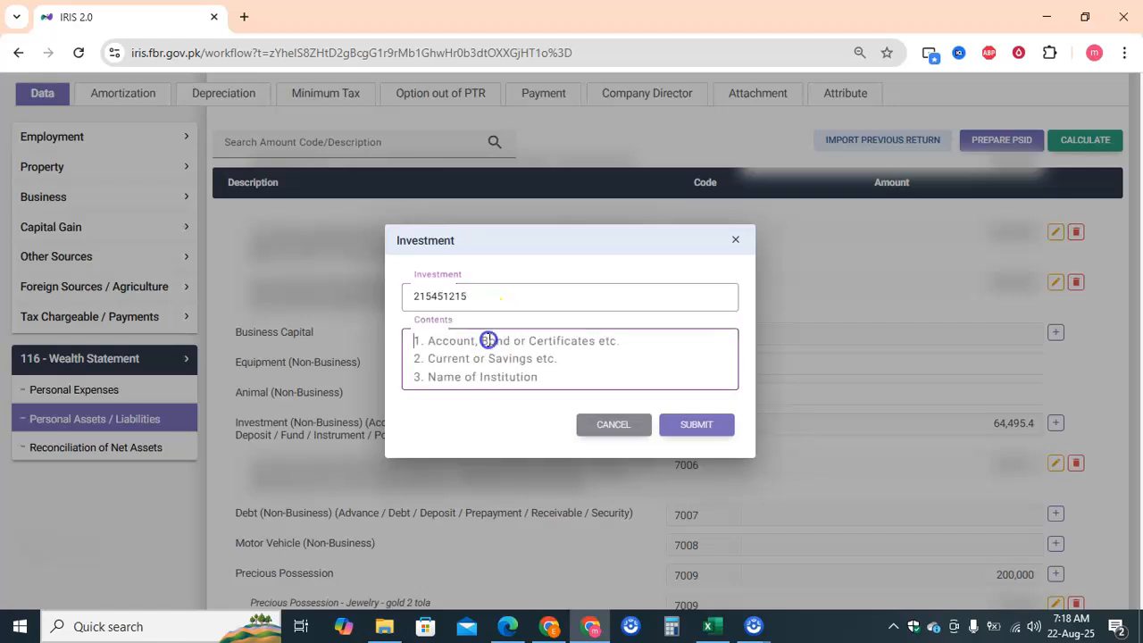
click(507, 343)
text(psx)
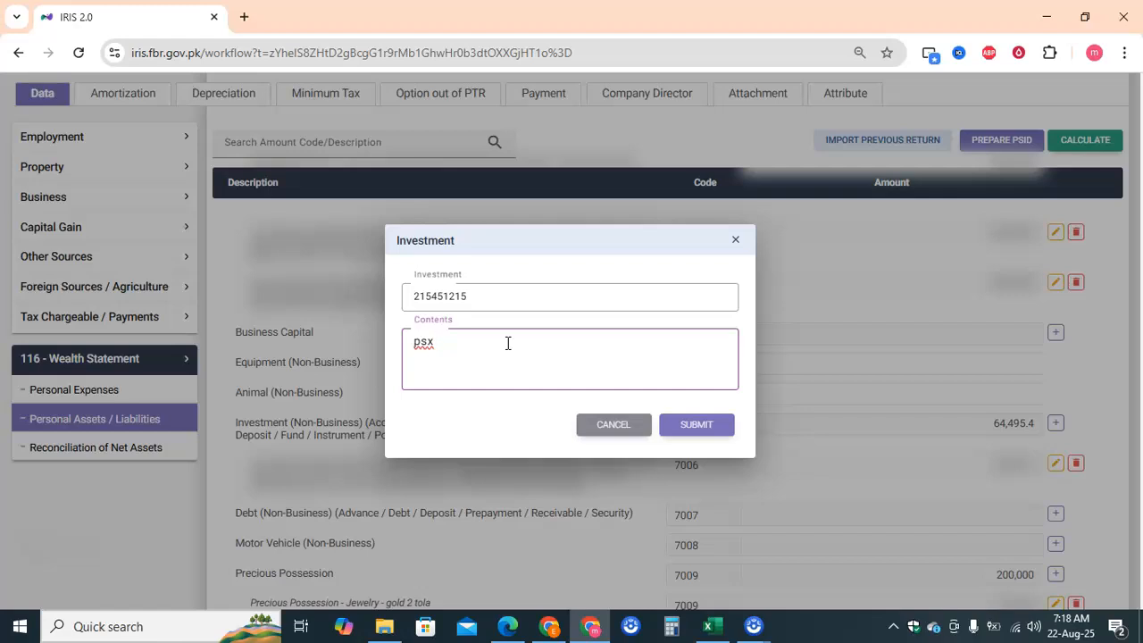
text(cdc)
click(518, 346)
- Submit the psx cdc investment as a 7006 row and begin another blank investment entry
click(683, 427)
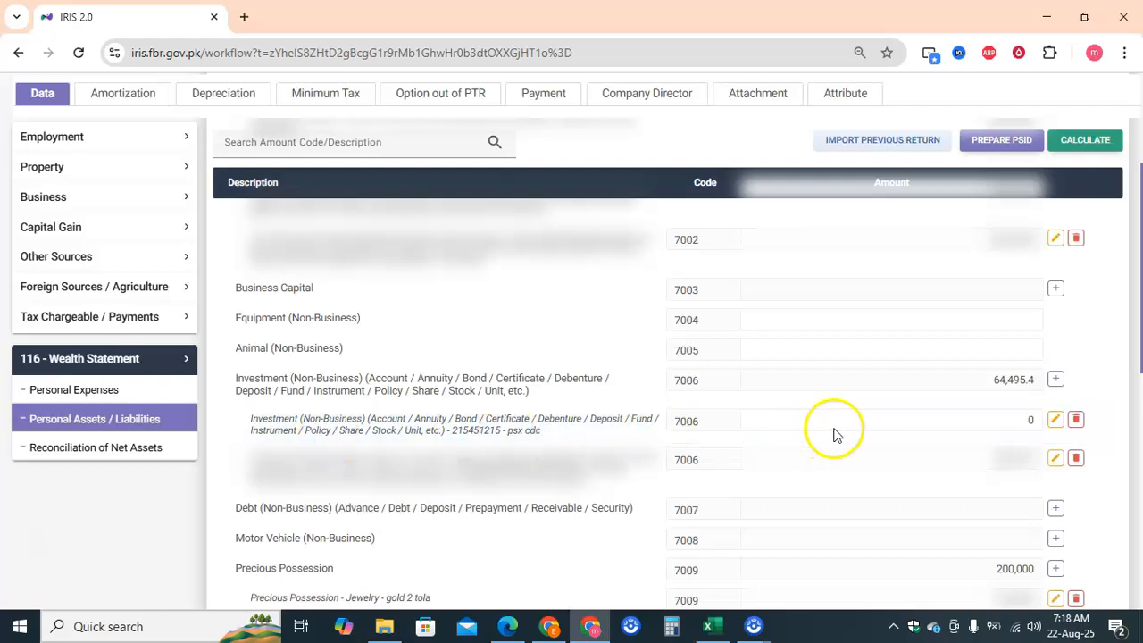
click(1011, 417)
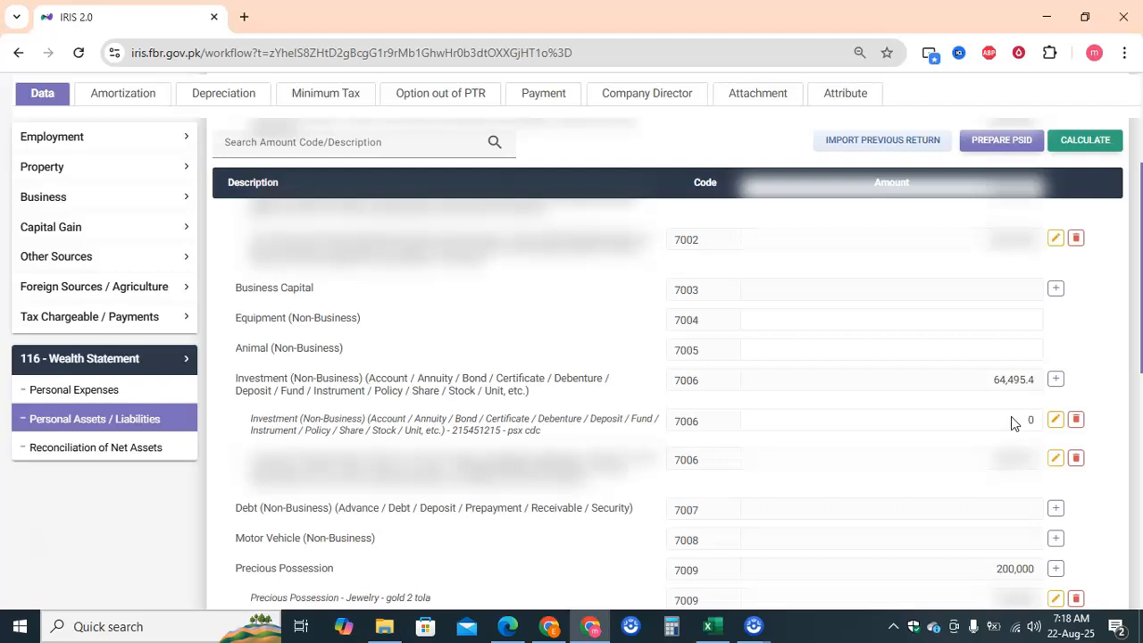
click(1055, 380)
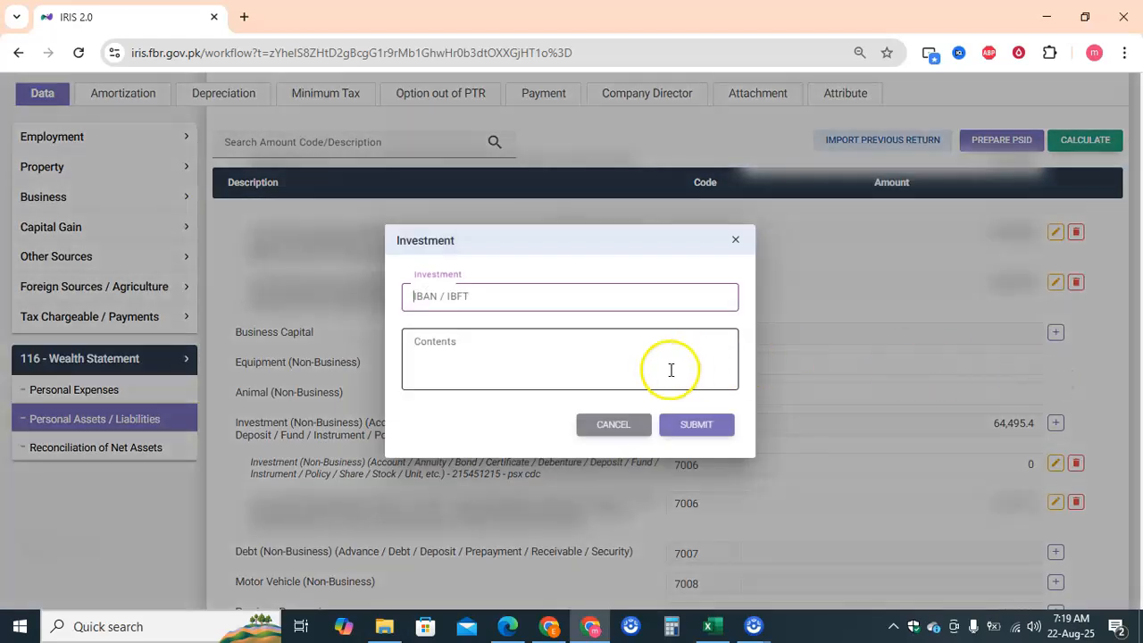